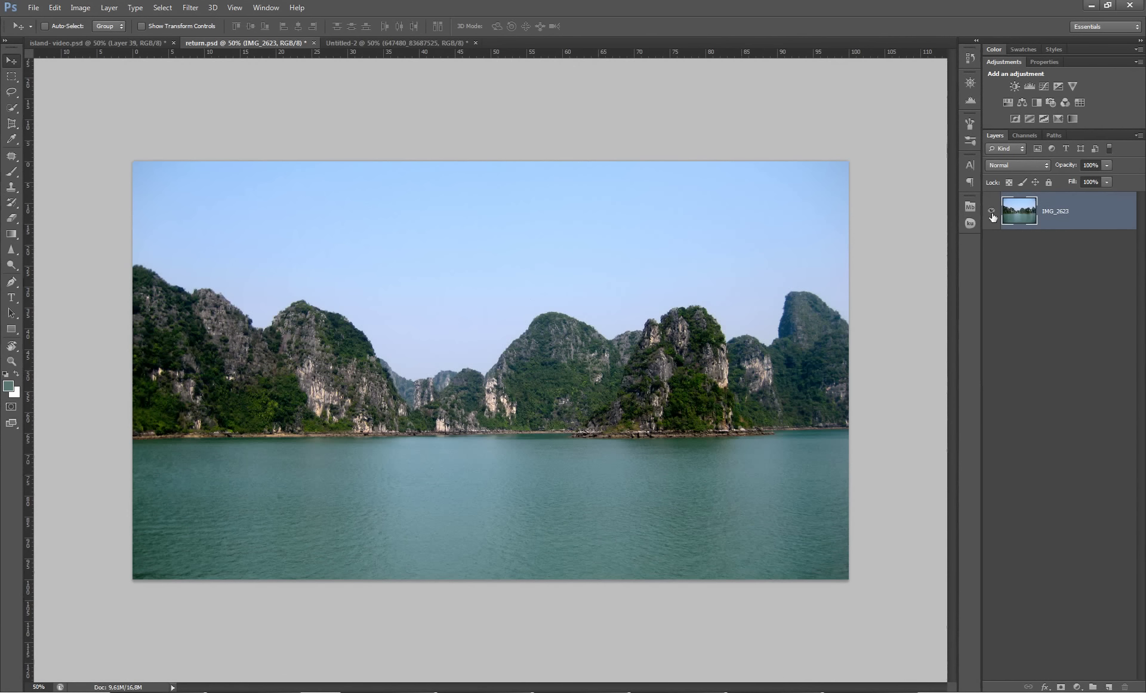
# Step: Darken the lower bay water with a large dark brush stroke softened by Gaussian Blur
pyautogui.press(']')
pyautogui.moveTo(421, 501); pyautogui.dragTo(514, 532)
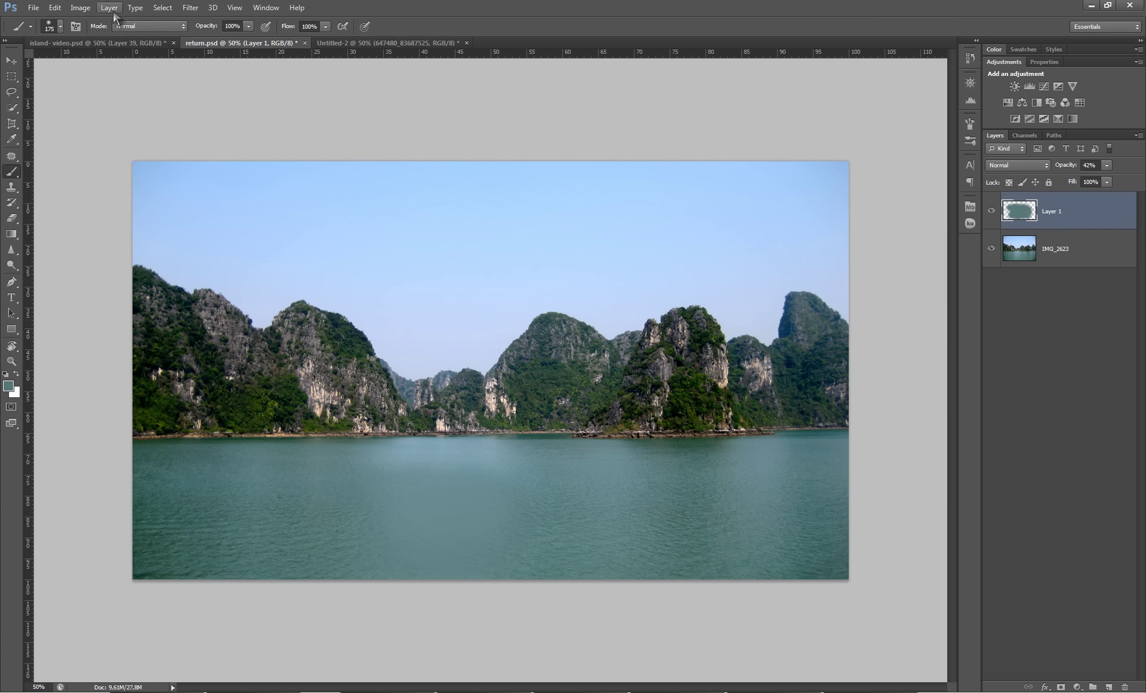
pyautogui.click(190, 7)
pyautogui.click(383, 198)
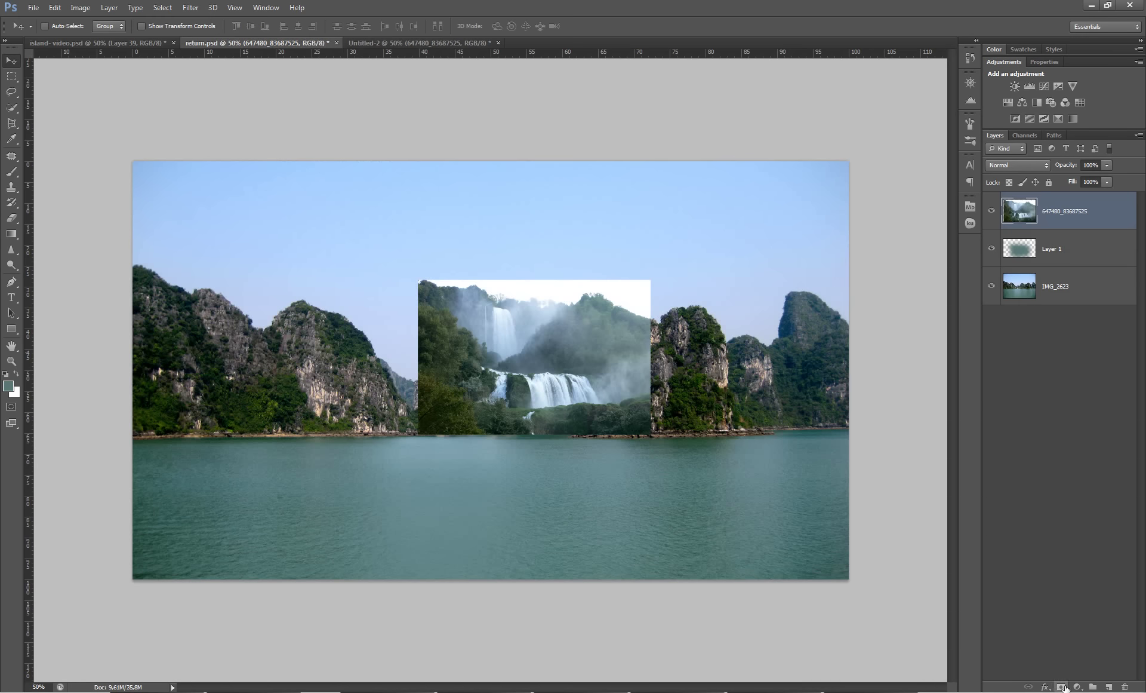
# Step: Mask out the waterfall photo's lower band so it blends into the bay
pyautogui.hotkey('ctrl', 'd')
pyautogui.press('b')
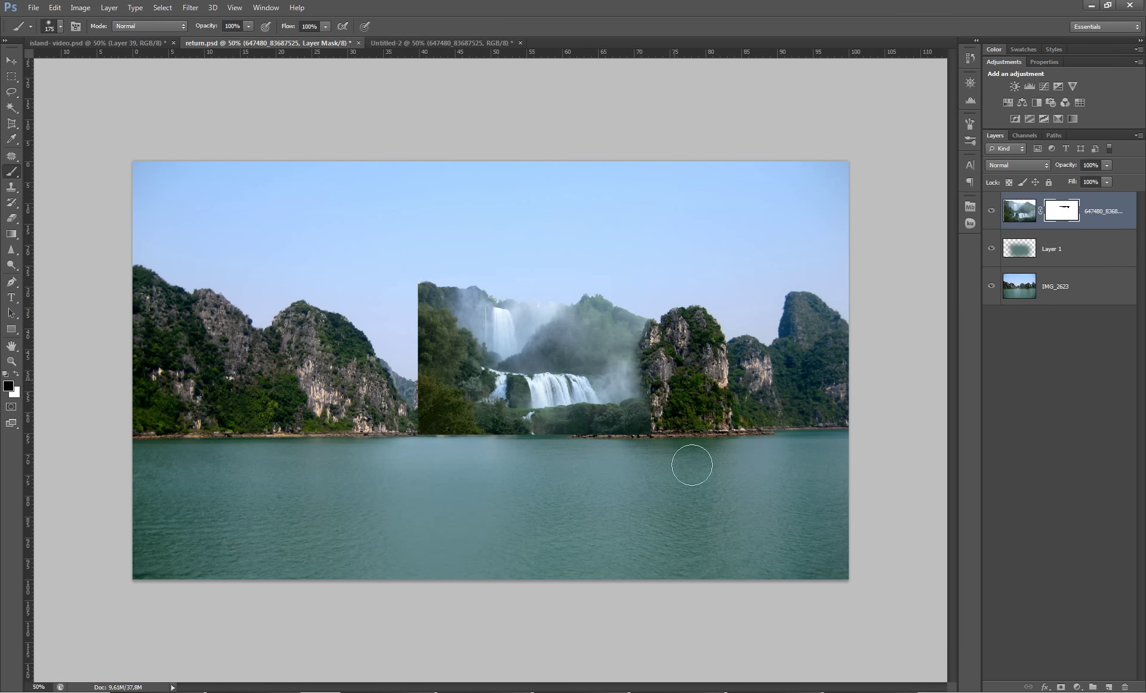
pyautogui.moveTo(692, 464); pyautogui.dragTo(439, 441)
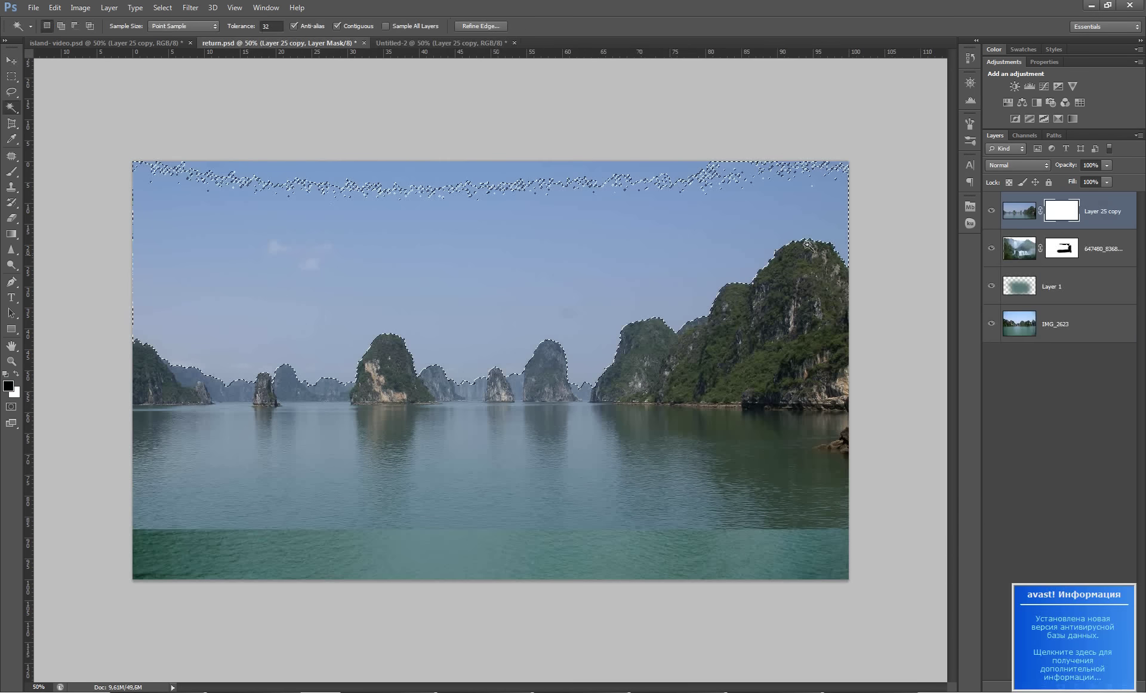
# Step: Paint the Layer 25 copy mask at full strength to reveal the shoreline and lower-right water
pyautogui.press('0')
pyautogui.moveTo(155, 418)
pyautogui.mouseDown()
pyautogui.moveTo(512, 473)
pyautogui.moveTo(714, 371)
pyautogui.moveTo(412, 382)
pyautogui.moveTo(385, 343)
pyautogui.mouseUp()
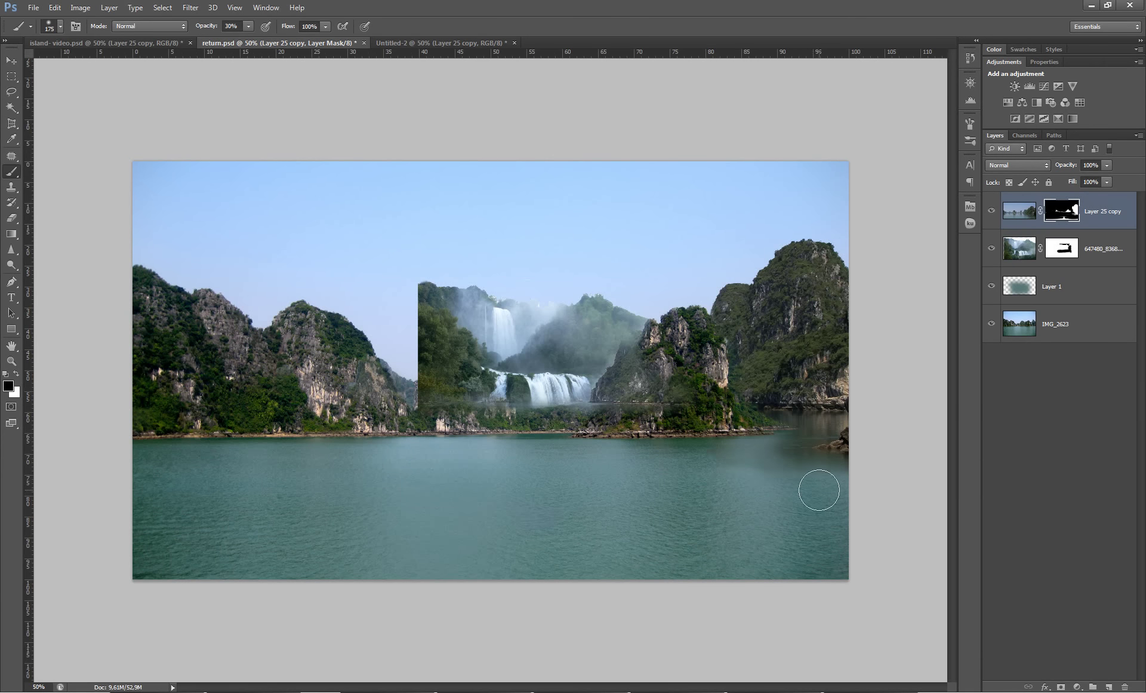
pyautogui.moveTo(707, 428)
pyautogui.mouseDown()
pyautogui.moveTo(753, 463)
pyautogui.moveTo(758, 519)
pyautogui.mouseUp()
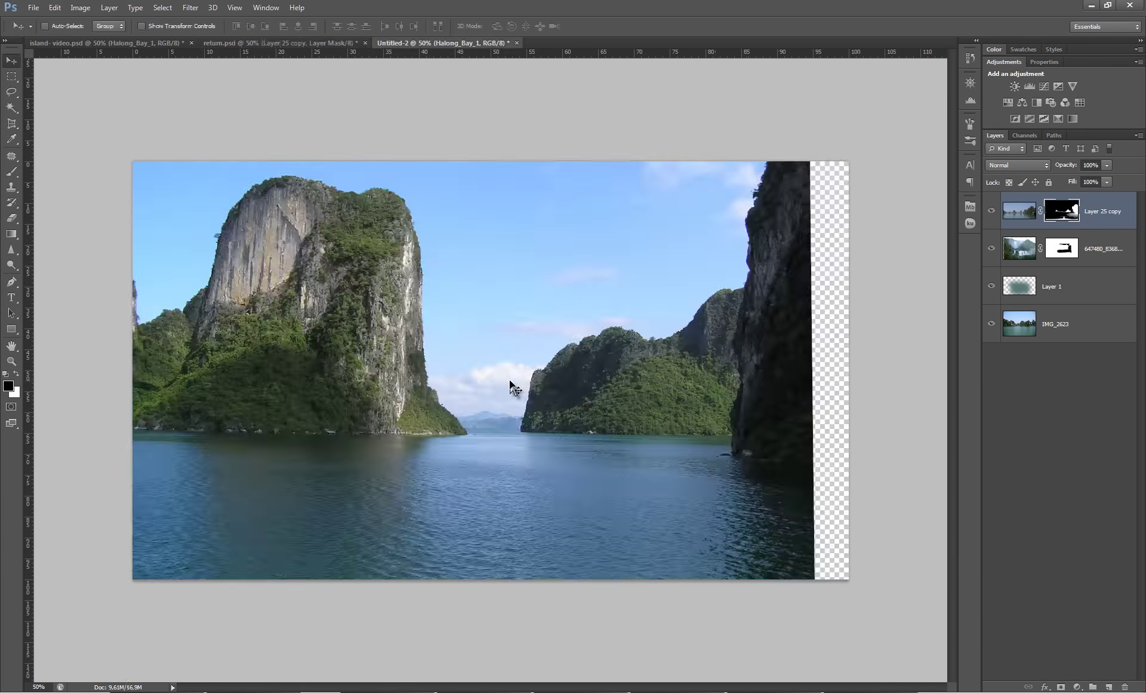
# Step: Select the Halong Bay sky with a wider-fuzziness Color Range and apply it to the layer mask
pyautogui.moveTo(758, 237); pyautogui.dragTo(740, 237)
pyautogui.scroll(-2, 794, 374)
pyautogui.scroll(1, 794, 374)
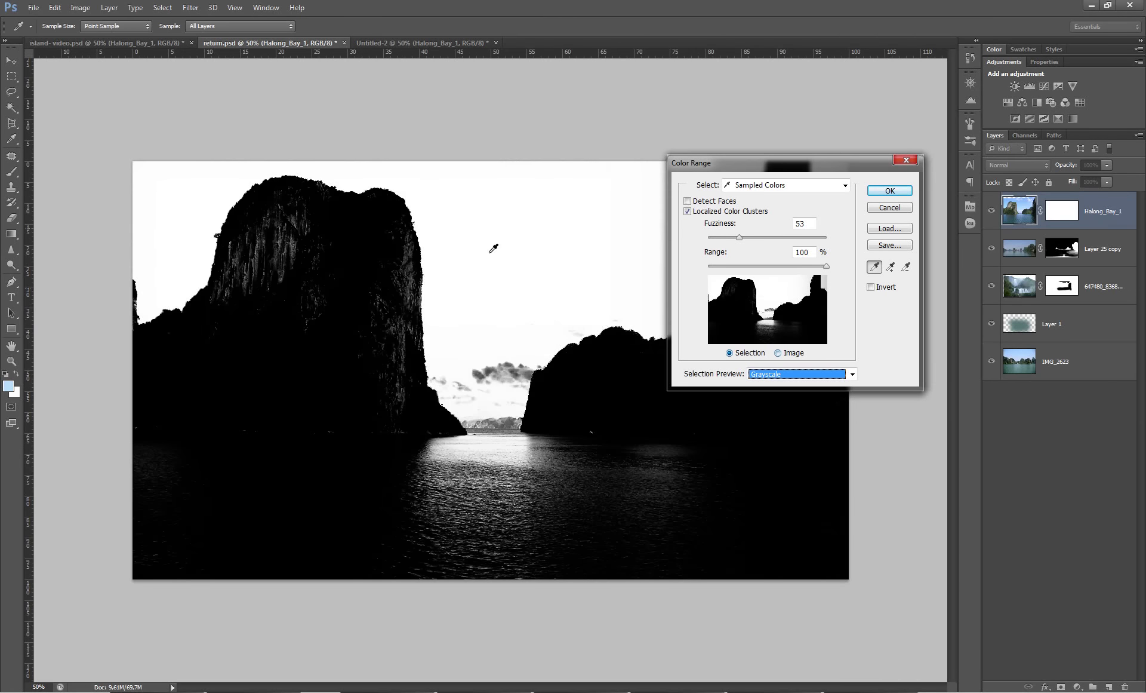
pyautogui.press('Return')
pyautogui.click(5, 373)
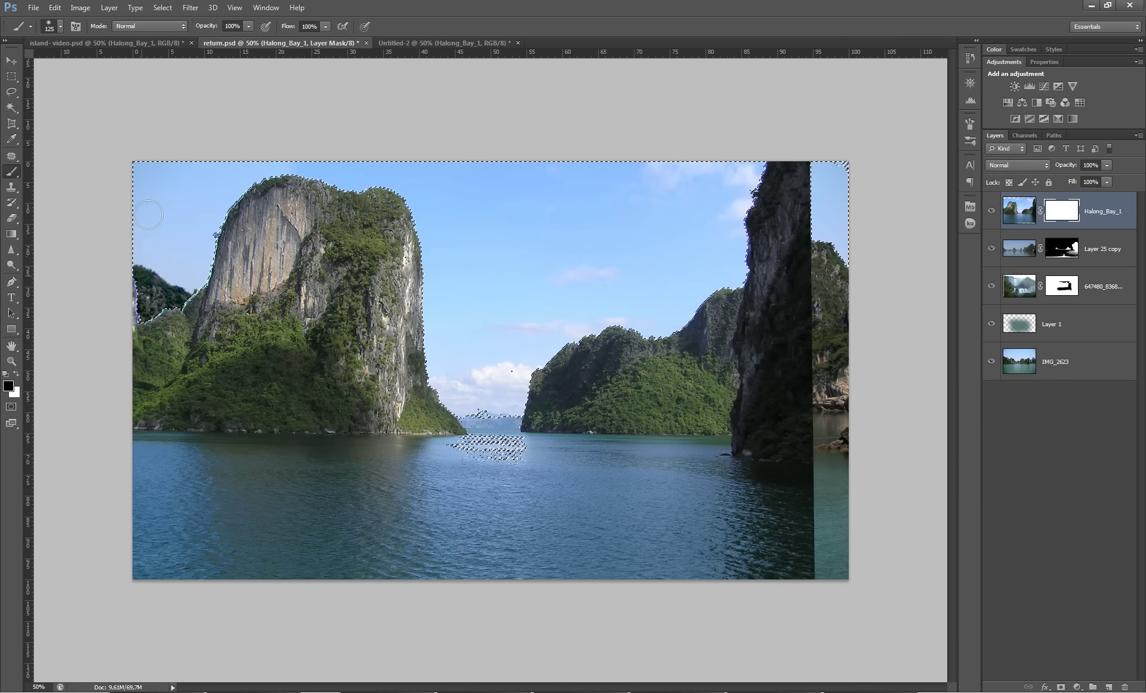
pyautogui.press('b')
pyautogui.hotkey('ctrl', 'd')
# Step: Paint out the photo's right cliff and water on the mask, then reload the cliff selection
pyautogui.moveTo(777, 227); pyautogui.dragTo(686, 302)
pyautogui.press(']')
pyautogui.press(']')
pyautogui.press(']')
pyautogui.moveTo(776, 490)
pyautogui.mouseDown()
pyautogui.moveTo(435, 458)
pyautogui.moveTo(394, 359)
pyautogui.mouseUp()
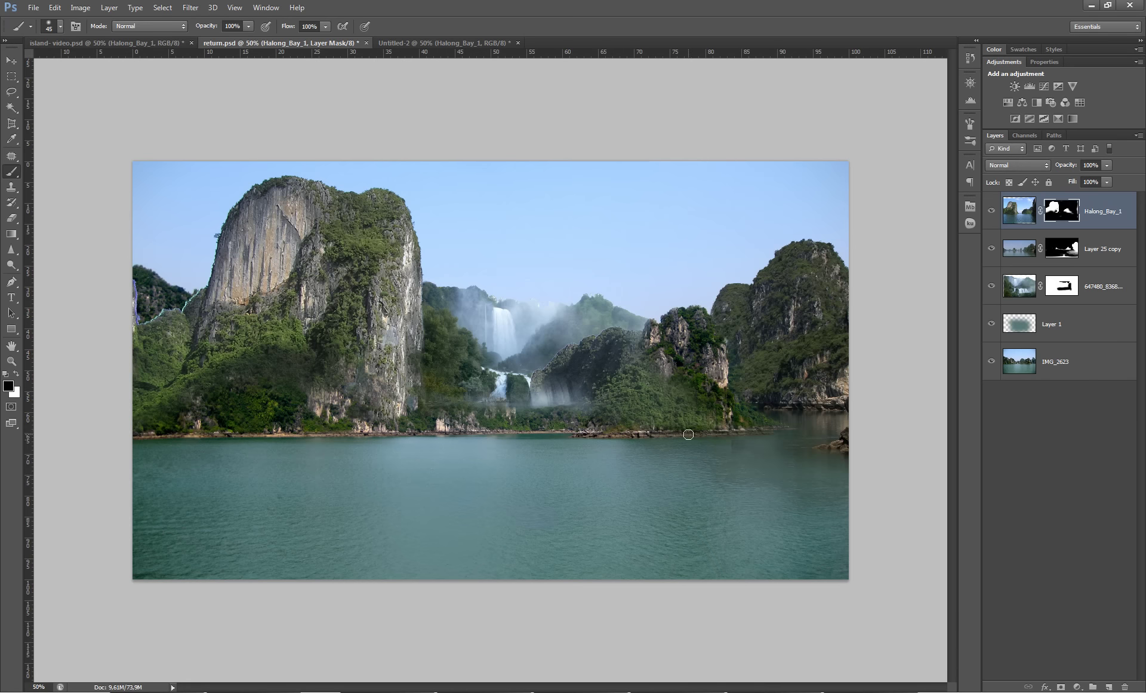
pyautogui.click(162, 8)
pyautogui.click(191, 145)
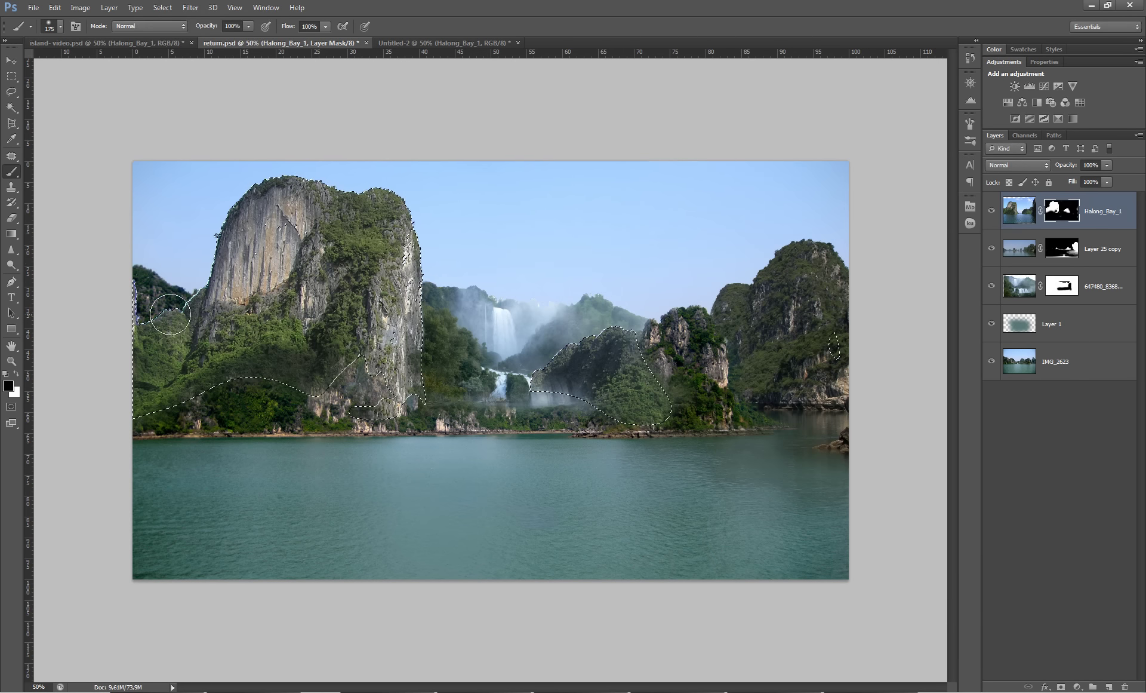
pyautogui.hotkey('ctrl', 'd')
# Step: Viewing the mask alone, paint the waterfall area white to restore it
pyautogui.keyDown('alt'); pyautogui.click(1062, 211); pyautogui.keyUp('alt')
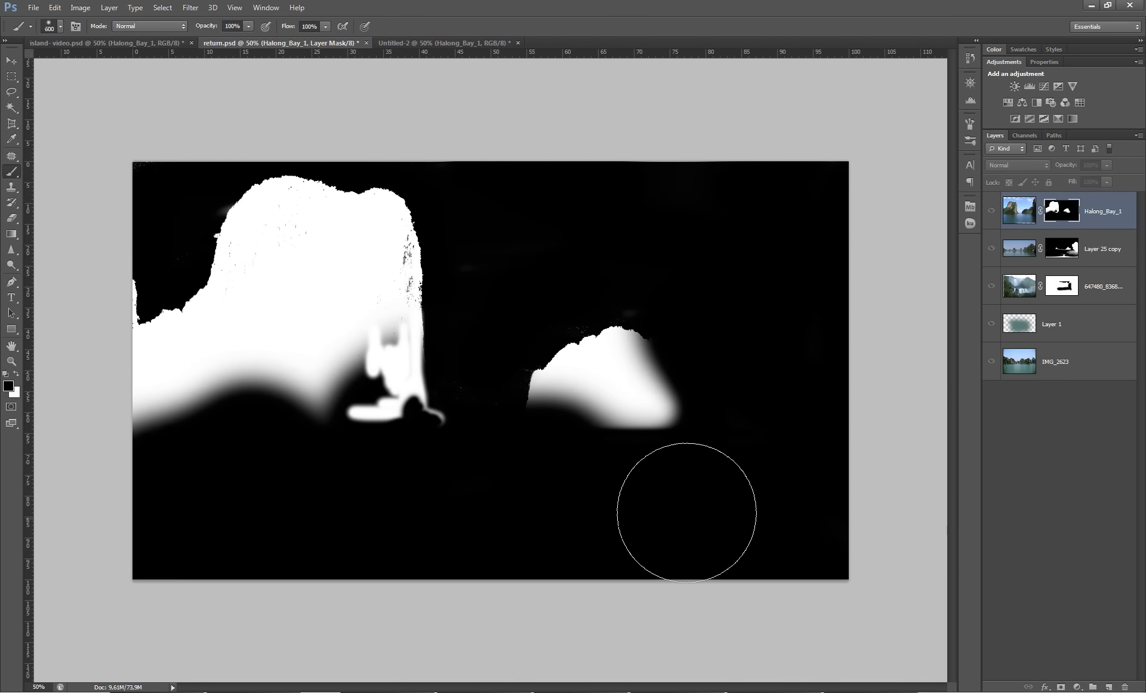
pyautogui.press('x')
pyautogui.press('[')
pyautogui.press('[')
pyautogui.press('[')
pyautogui.moveTo(388, 382); pyautogui.dragTo(323, 358)
pyautogui.keyDown('alt'); pyautogui.click(1062, 211); pyautogui.keyUp('alt')
# Step: Reload the cliff outline, then add a Brightness/Contrast layer with lowered brightness to darken the cliffs
pyautogui.click(163, 8)
pyautogui.click(179, 49)
pyautogui.press('x')
pyautogui.press(']')
pyautogui.press(']')
pyautogui.hotkey('ctrl', 'd')
pyautogui.press('[')
pyautogui.press('[')
pyautogui.press('[')
pyautogui.press(']')
pyautogui.press(']')
pyautogui.press(']')
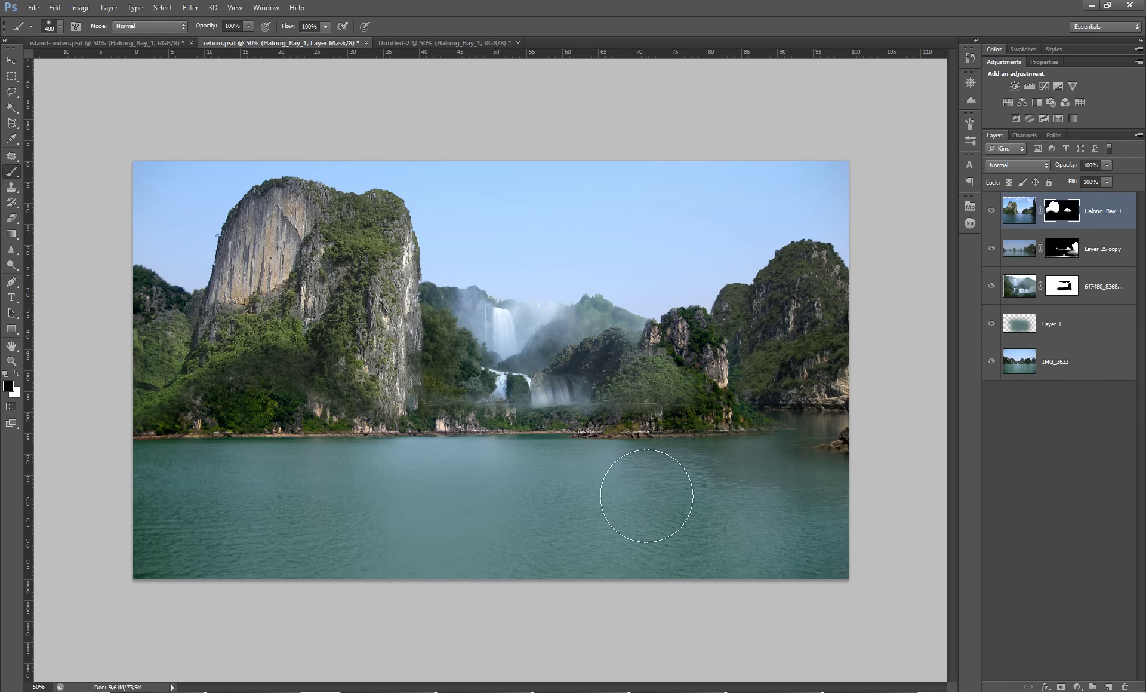
pyautogui.click(1015, 86)
pyautogui.moveTo(1060, 128); pyautogui.dragTo(1027, 128)
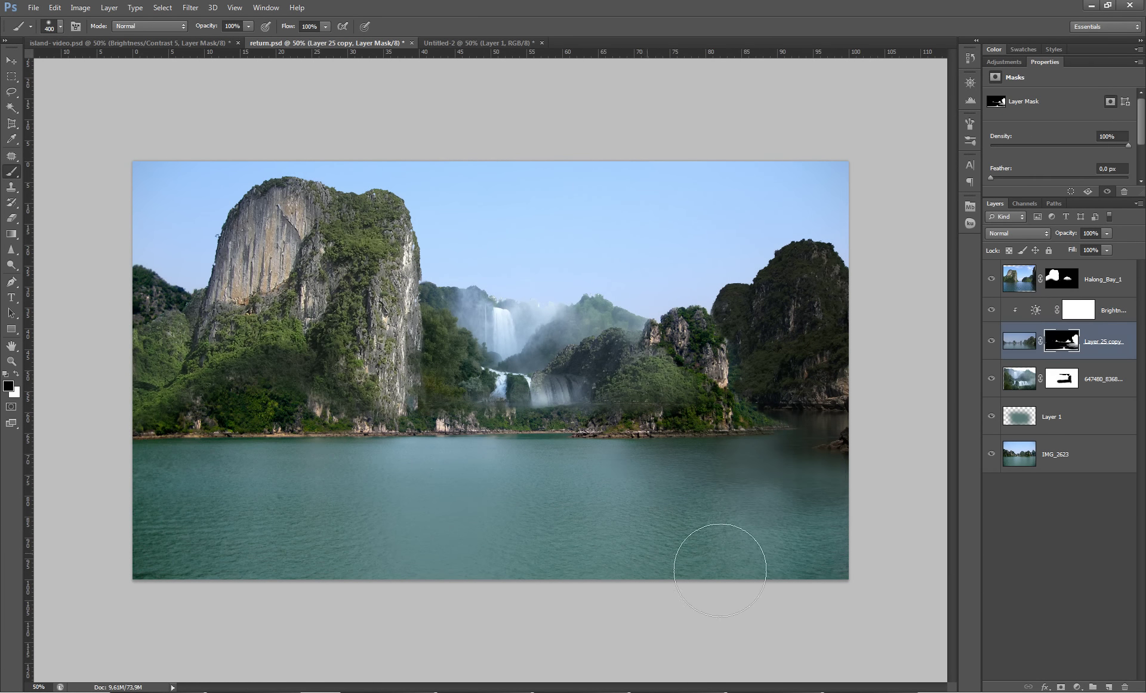
# Step: Limit the cliff darkening with its mask and hide the rock photo's water
pyautogui.press('[')
pyautogui.press('[')
pyautogui.press('[')
pyautogui.moveTo(878, 286); pyautogui.dragTo(692, 409)
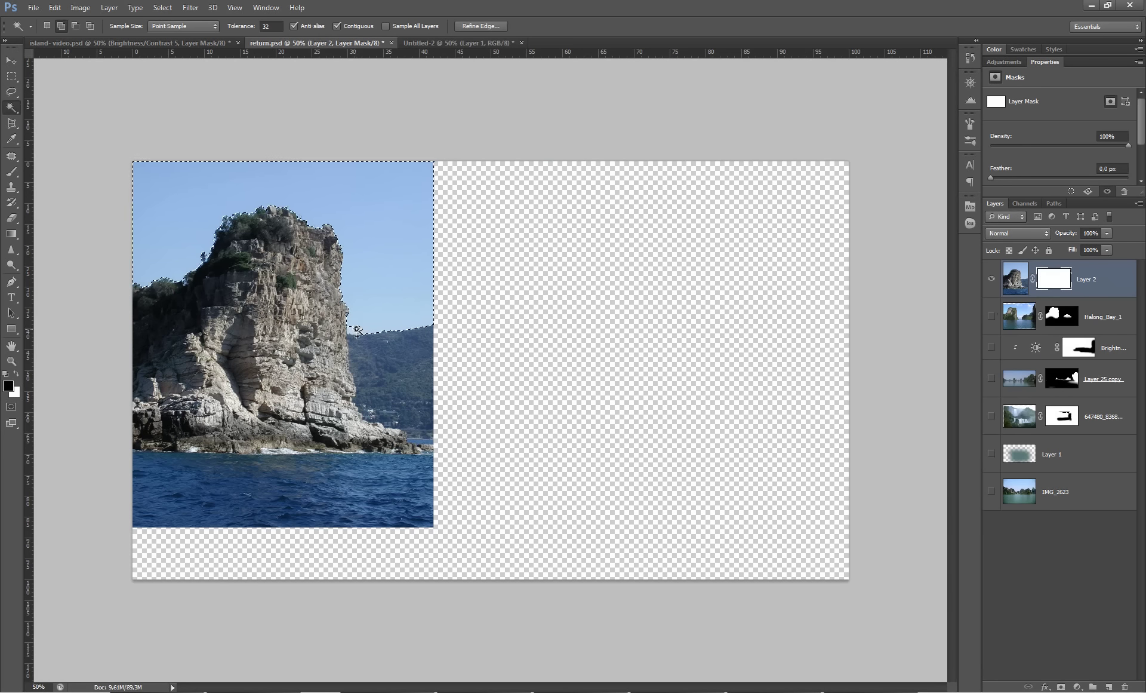
pyautogui.press('Delete')
pyautogui.press('b')
pyautogui.moveTo(179, 472); pyautogui.dragTo(473, 519)
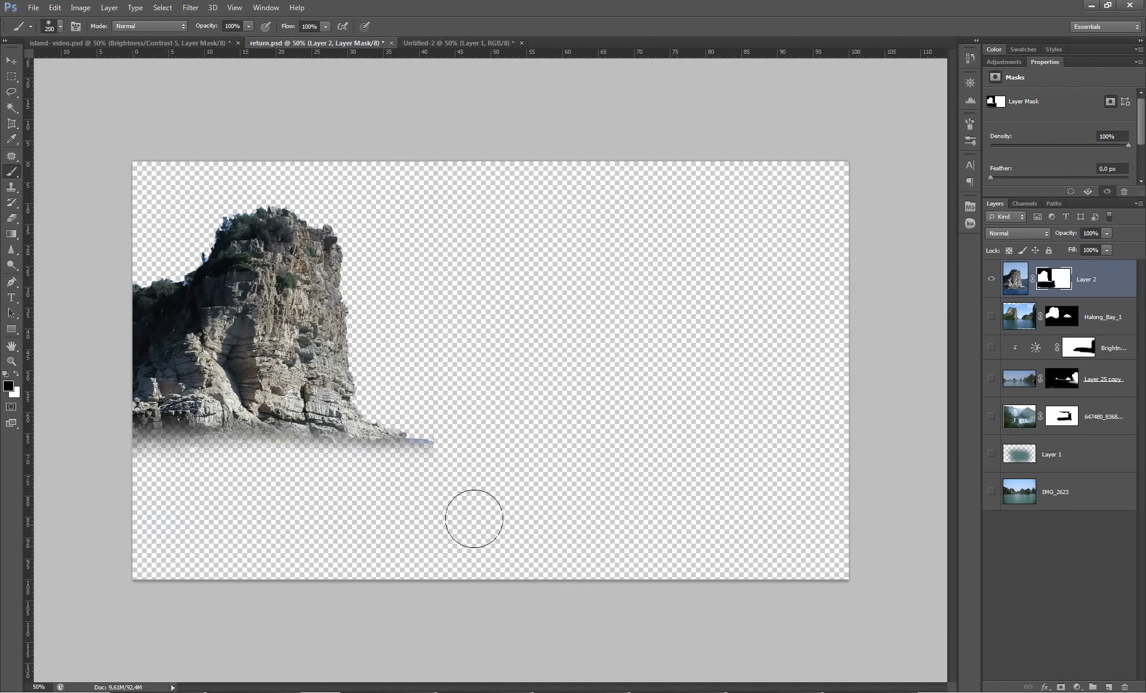
# Step: Contract the rock selection and refine the Layer 2 mask along the rock's base
pyautogui.click(631, 237)
pyautogui.hotkey('ctrl', 'd')
pyautogui.press(']')
pyautogui.press(']')
pyautogui.press(']')
pyautogui.moveTo(394, 427); pyautogui.dragTo(242, 421)
pyautogui.press('x')
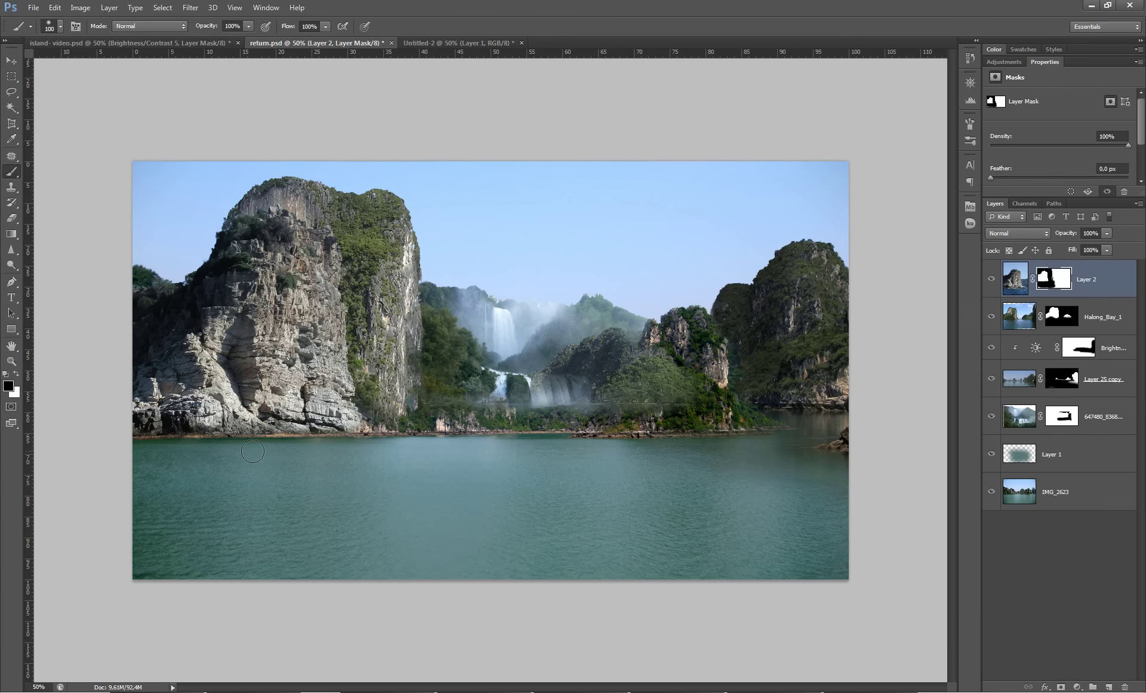
# Step: Bring the water band layer into the composite and mask the waterfall's rectangular edges
pyautogui.click(440, 43)
pyautogui.moveTo(1063, 271); pyautogui.dragTo(150, 393)
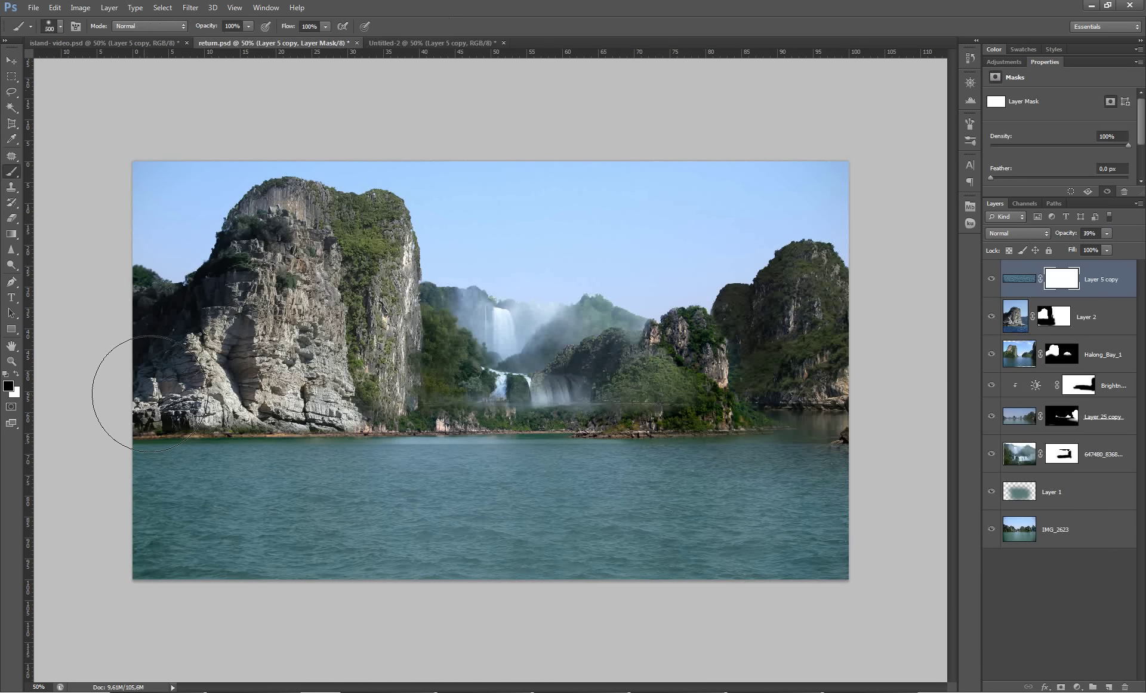
pyautogui.press('x')
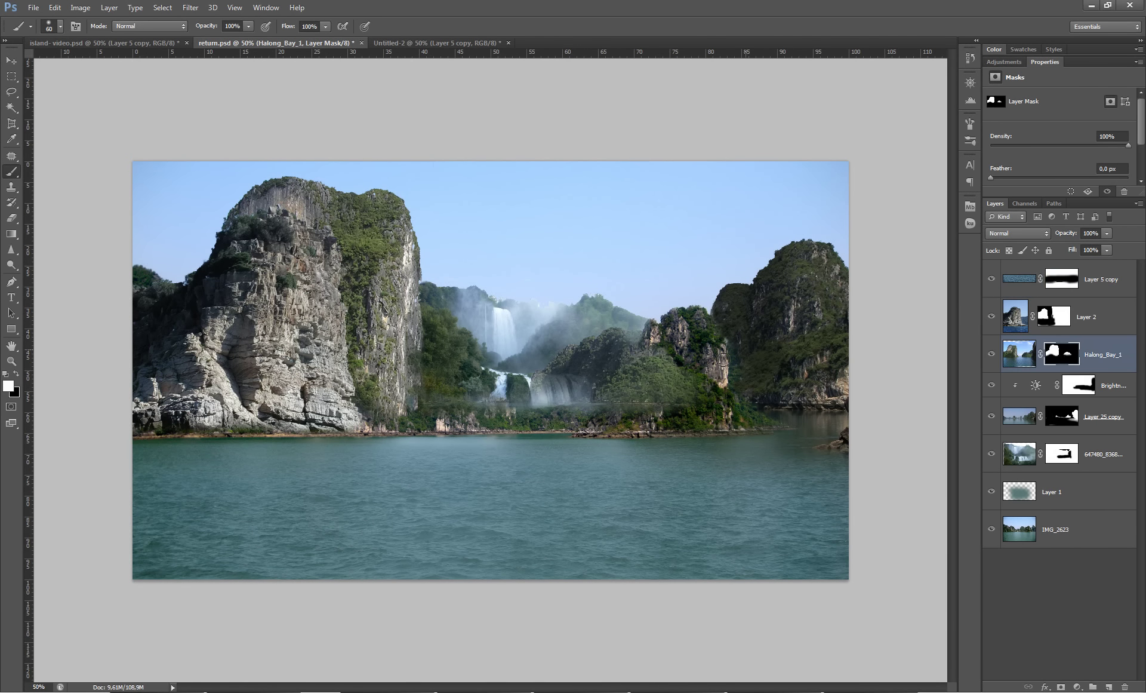
pyautogui.press('x')
pyautogui.moveTo(577, 316); pyautogui.dragTo(703, 411)
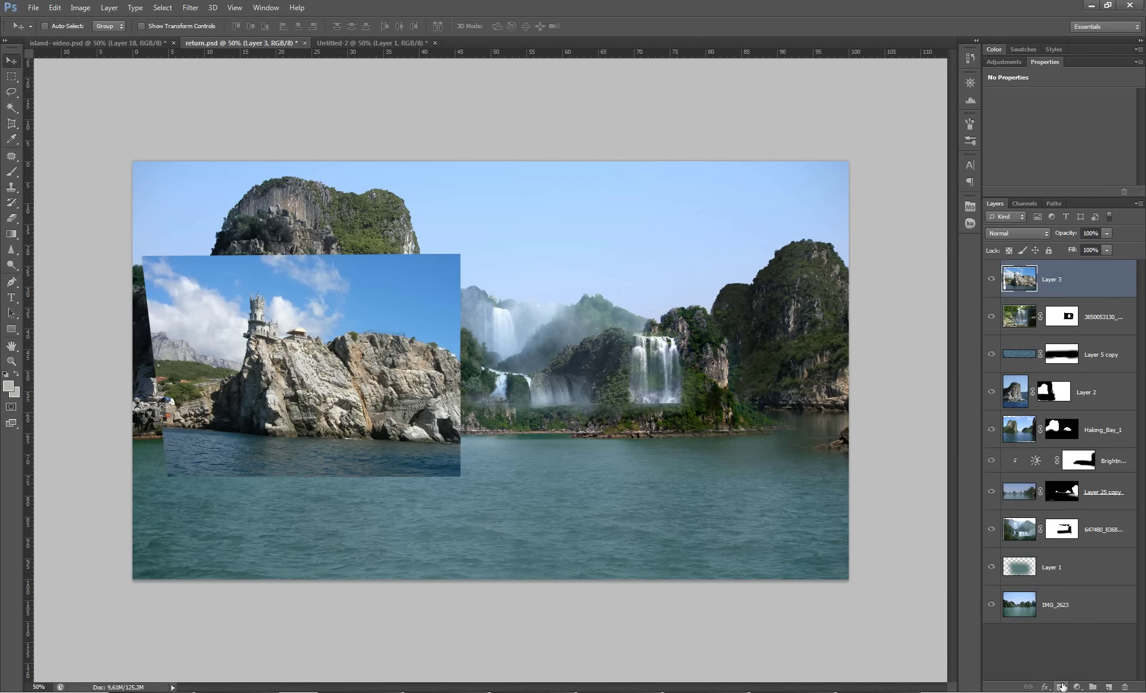
# Step: Add a mask to the castle layer and paint out its water
pyautogui.click(1062, 686)
pyautogui.press('b')
pyautogui.moveTo(167, 454); pyautogui.dragTo(513, 453)
# Step: Magic Wand the castle sky, fill it black on the mask, and hide it over the left cliff
pyautogui.press('w')
pyautogui.click(167, 289)
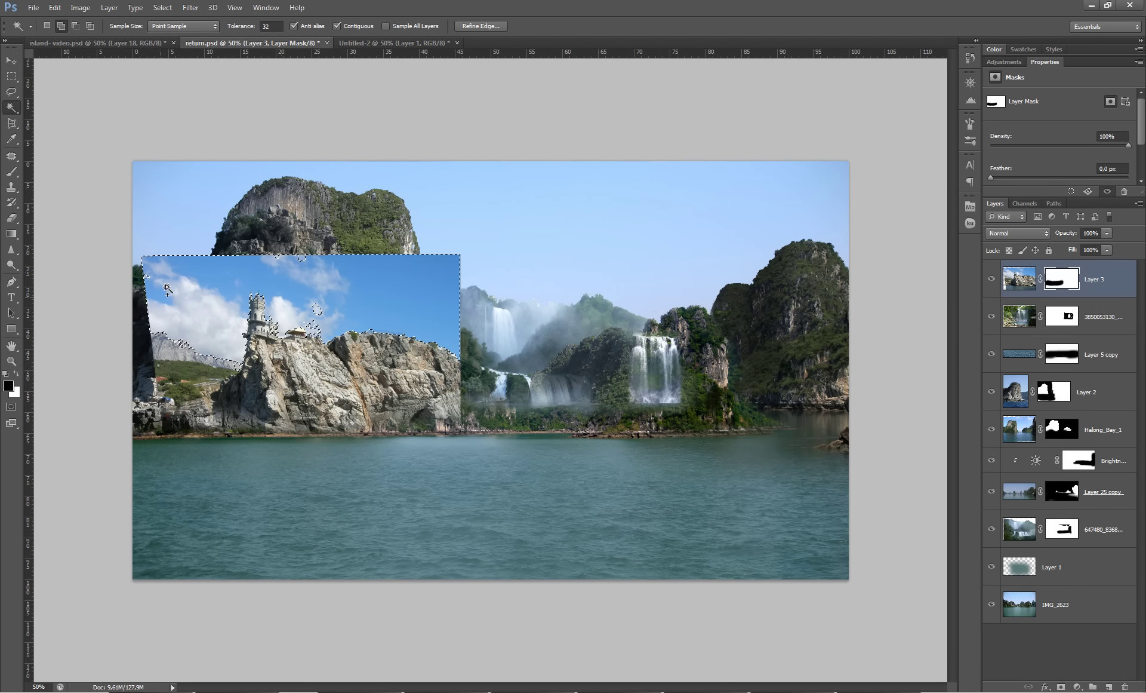
pyautogui.hotkey('alt', 'BackSpace')
pyautogui.hotkey('ctrl', 'd')
pyautogui.press('b')
pyautogui.moveTo(156, 358); pyautogui.dragTo(230, 367)
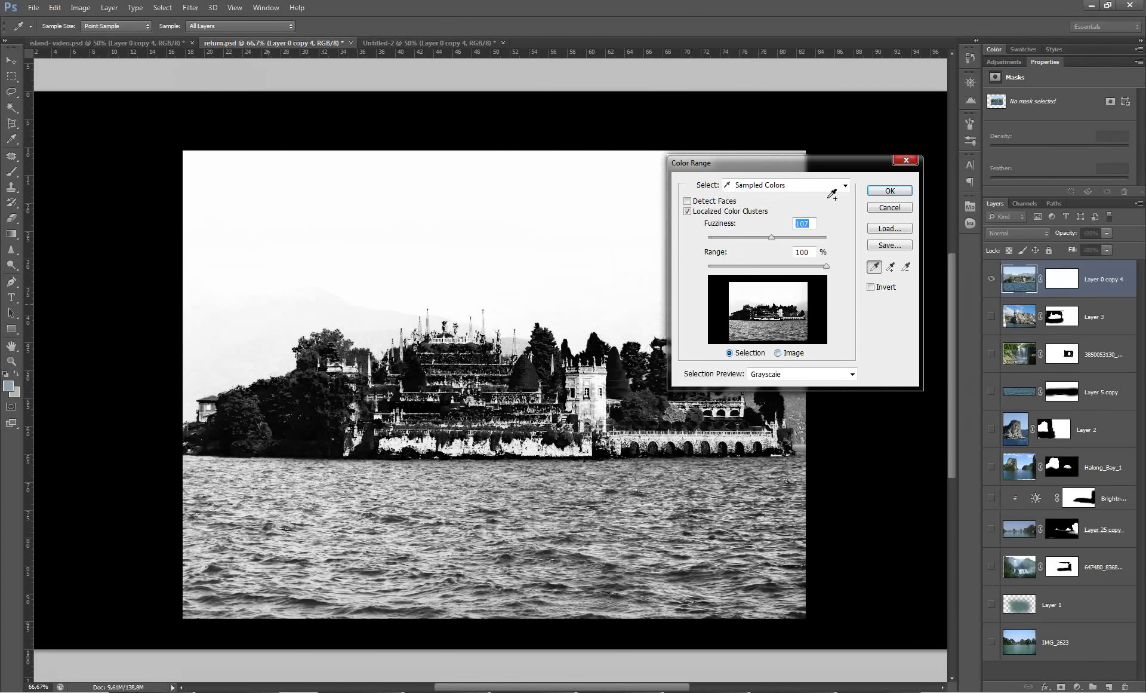
# Step: Select the palace island with a higher-fuzziness Color Range and turn it into a layer mask
pyautogui.moveTo(747, 162); pyautogui.dragTo(910, 117)
pyautogui.moveTo(878, 192); pyautogui.dragTo(883, 200)
pyautogui.press('Return')
pyautogui.press('b')
pyautogui.hotkey('ctrl', 'd')
# Step: Brush out the palace photo's sky and water, fading the band below the island at 50%
pyautogui.moveTo(618, 332); pyautogui.dragTo(661, 254)
pyautogui.moveTo(179, 481)
pyautogui.mouseDown()
pyautogui.moveTo(529, 568)
pyautogui.moveTo(768, 537)
pyautogui.moveTo(83, 389)
pyautogui.mouseUp()
pyautogui.press(']')
pyautogui.press(']')
pyautogui.press(']')
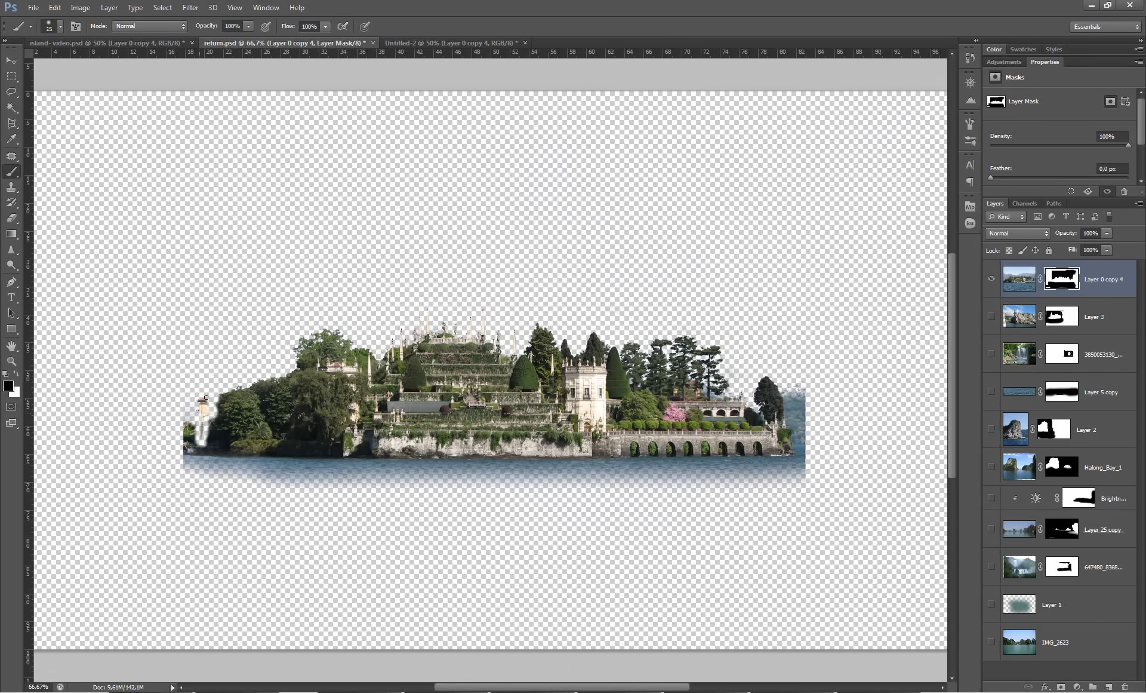
pyautogui.press('5')
pyautogui.press(']')
pyautogui.press(']')
pyautogui.press(']')
pyautogui.moveTo(800, 424)
pyautogui.mouseDown()
pyautogui.moveTo(704, 481)
pyautogui.moveTo(199, 472)
pyautogui.mouseUp()
# Step: Show all layers again and paste the cascading waterfall photo as Layer 4
pyautogui.keyDown('alt'); pyautogui.click(992, 279); pyautogui.keyUp('alt')
pyautogui.press('[')
pyautogui.press('[')
pyautogui.press('[')
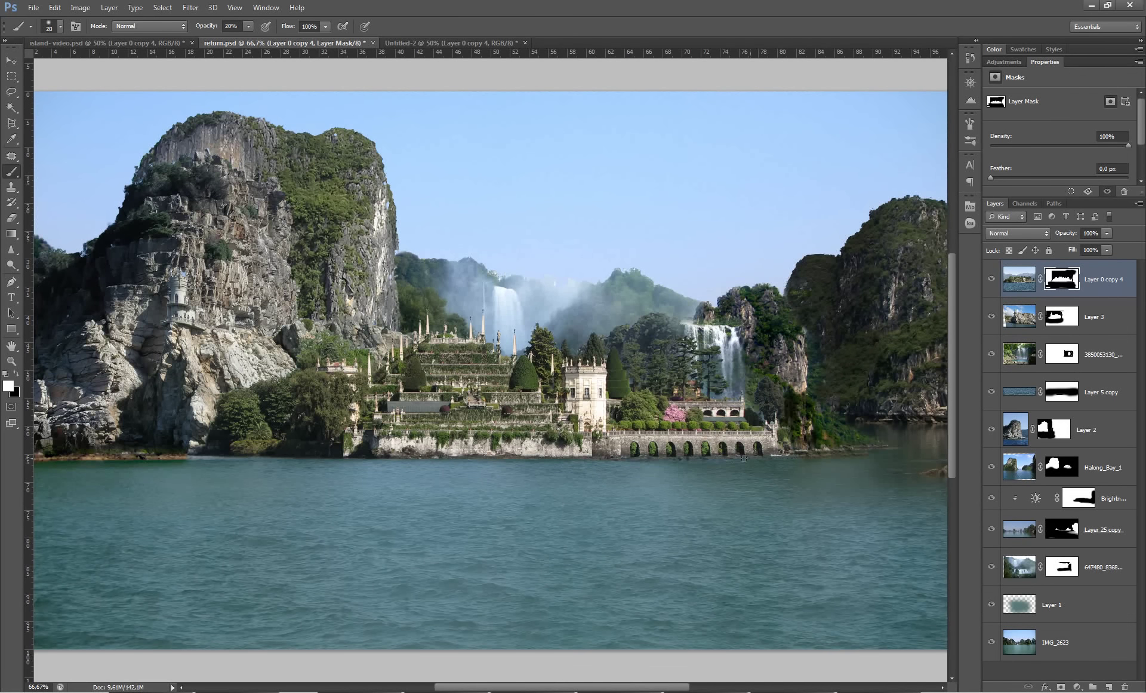
pyautogui.hotkey('ctrl', 'v')
# Step: Mask Layer 4 to its white water using a Color Range selection
pyautogui.hotkey('ctrl', '+')
pyautogui.hotkey('ctrl', '+')
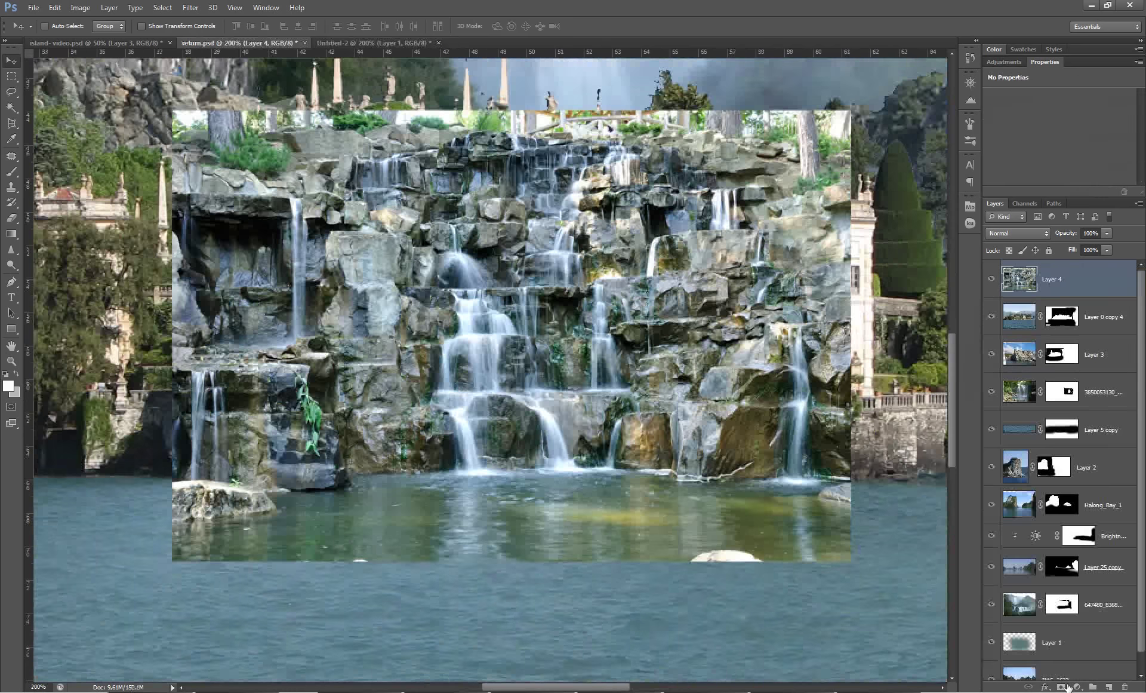
pyautogui.click(162, 7)
pyautogui.click(185, 137)
pyautogui.moveTo(466, 310); pyautogui.dragTo(471, 454)
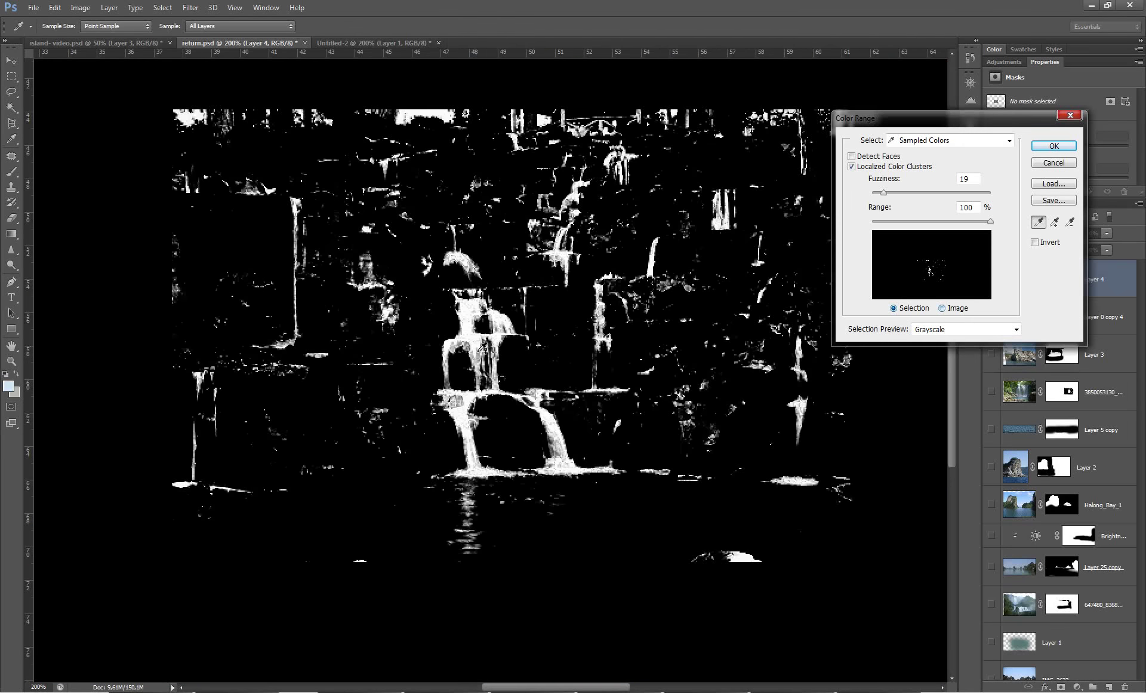
pyautogui.click(1054, 153)
pyautogui.click(1062, 279)
pyautogui.keyDown('alt'); pyautogui.click(992, 279); pyautogui.keyUp('alt')
# Step: Paint out stray white bits in black, then paint white to extend cascades on the terraces
pyautogui.press('b')
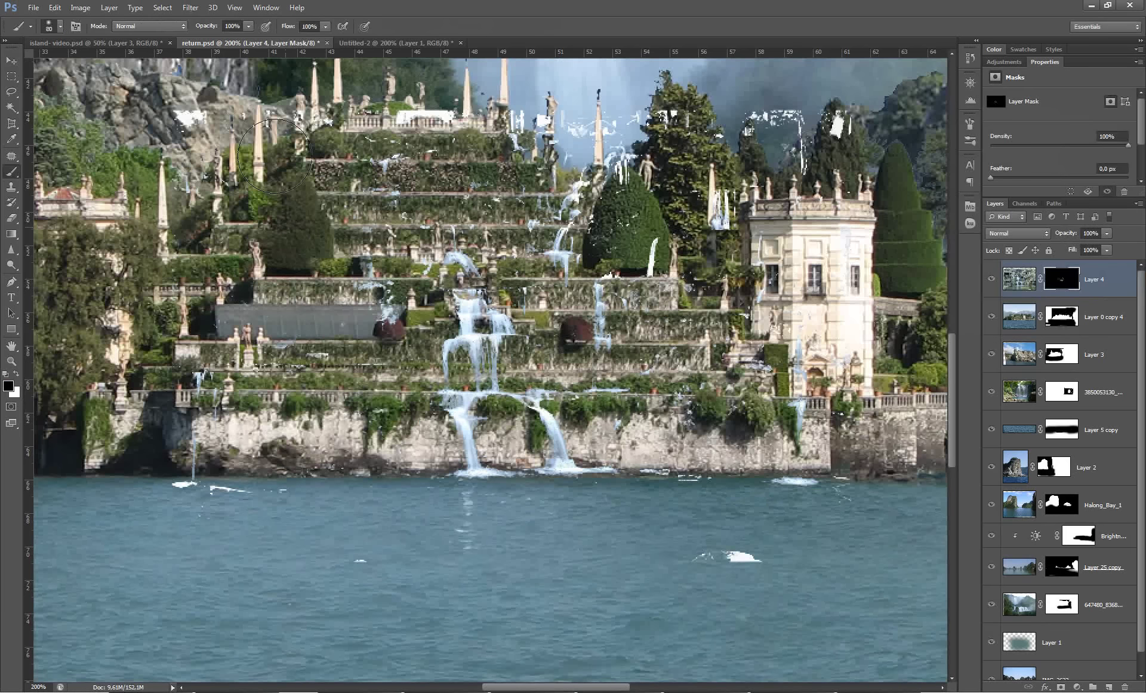
pyautogui.moveTo(275, 155); pyautogui.dragTo(678, 274)
pyautogui.moveTo(382, 275); pyautogui.dragTo(197, 484)
pyautogui.press('x')
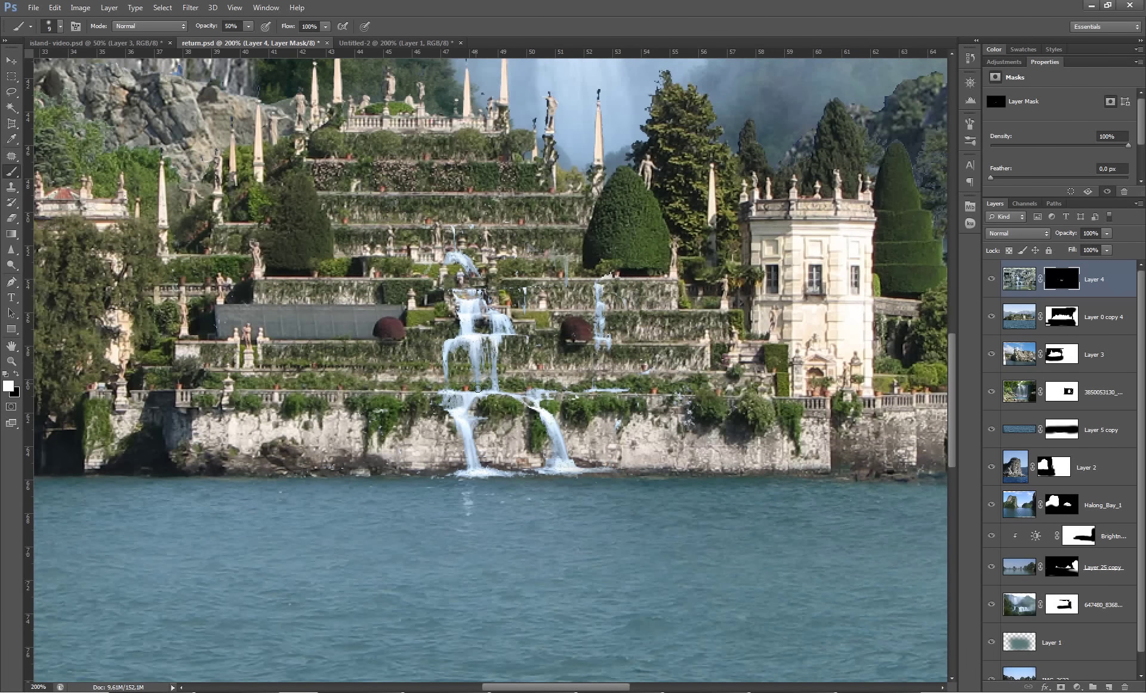
pyautogui.press('0')
pyautogui.moveTo(453, 388); pyautogui.dragTo(573, 475)
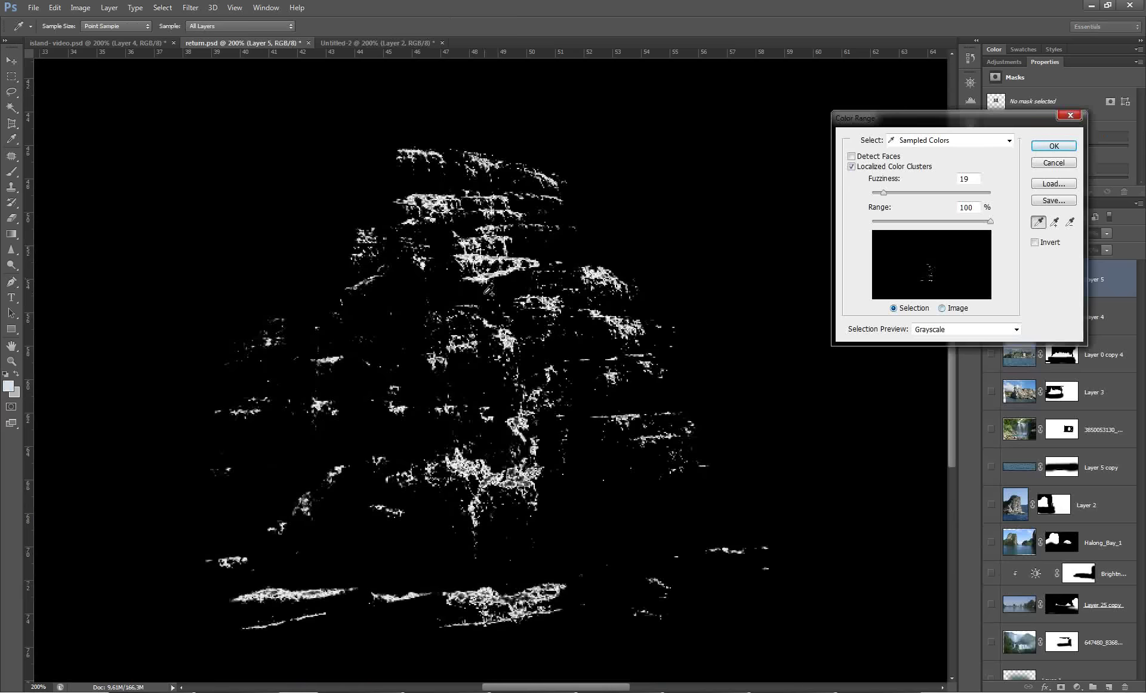
# Step: Confirm a wider-fuzziness colour selection and paint out the thin stray stream on Layer 5's mask
pyautogui.moveTo(883, 193); pyautogui.dragTo(901, 193)
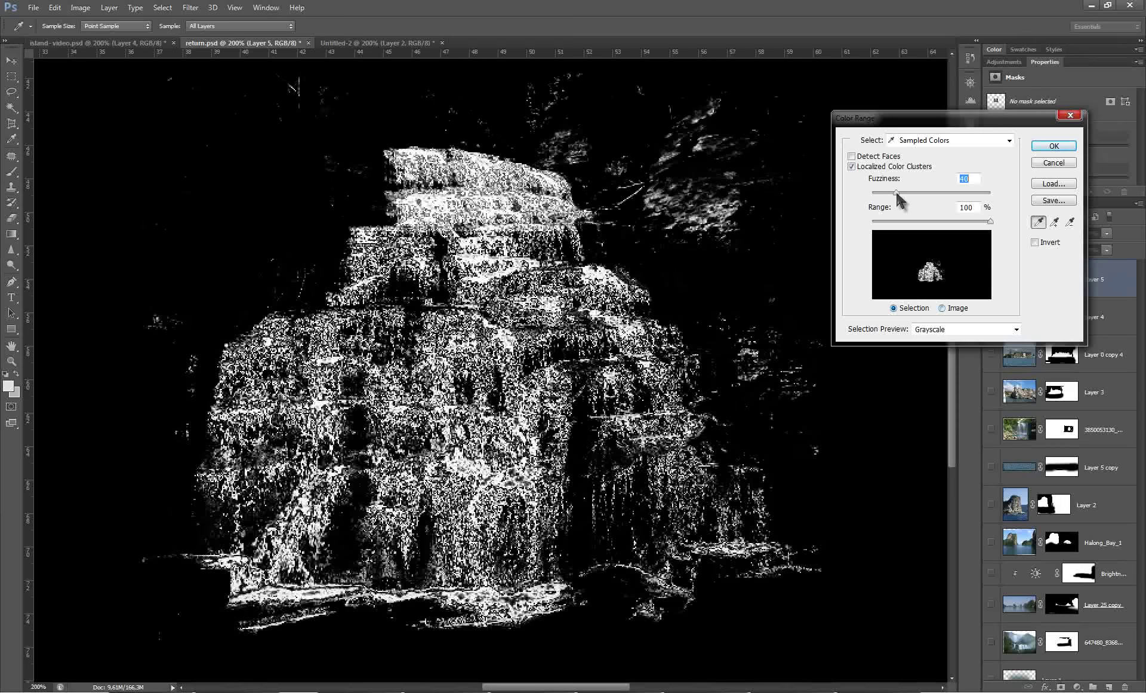
pyautogui.click(1054, 145)
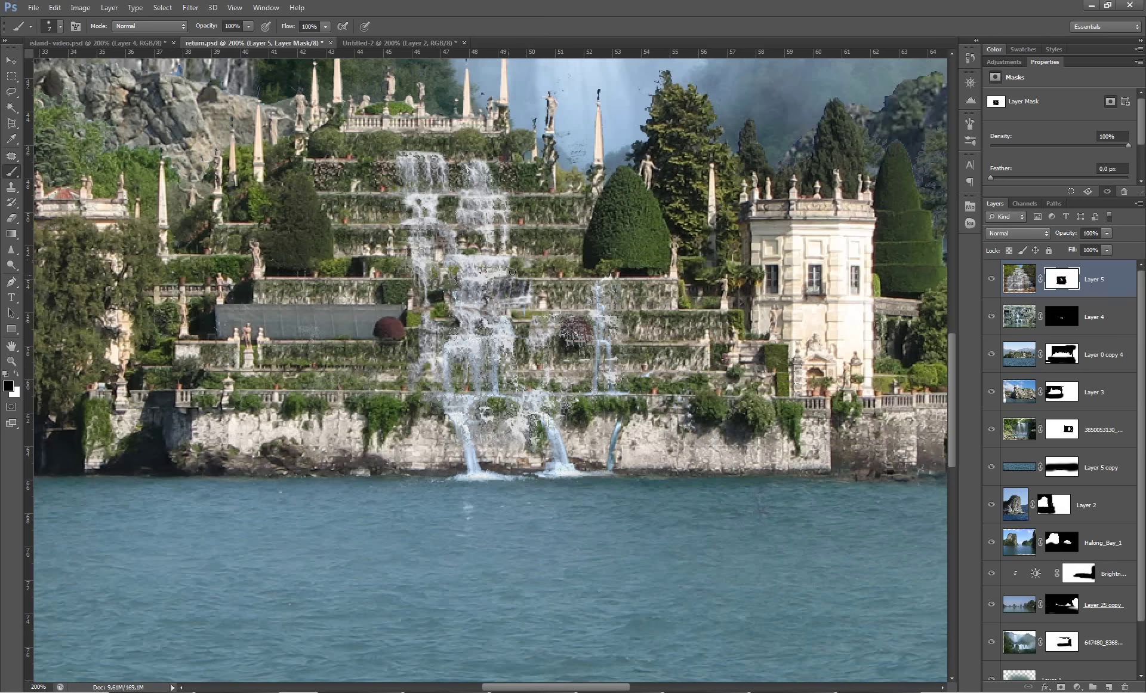
pyautogui.press(']')
pyautogui.press(']')
pyautogui.press(']')
pyautogui.moveTo(614, 425); pyautogui.dragTo(614, 473)
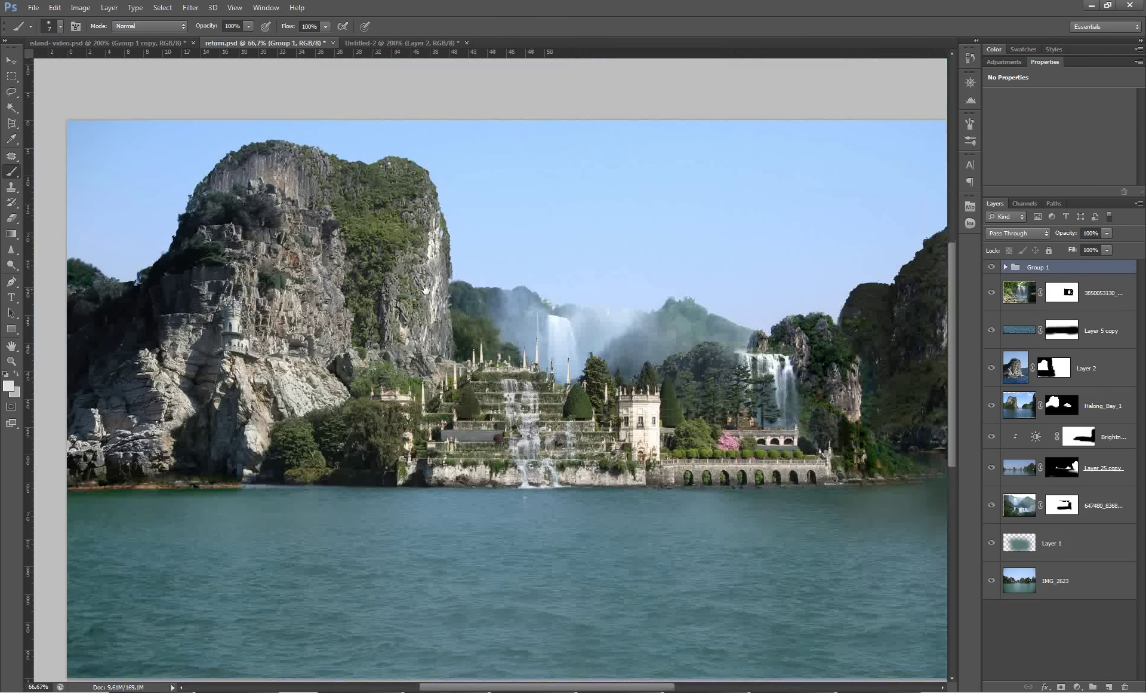
# Step: Move the flipped group copy below the island as a water reflection
pyautogui.moveTo(540, 537); pyautogui.dragTo(540, 681)
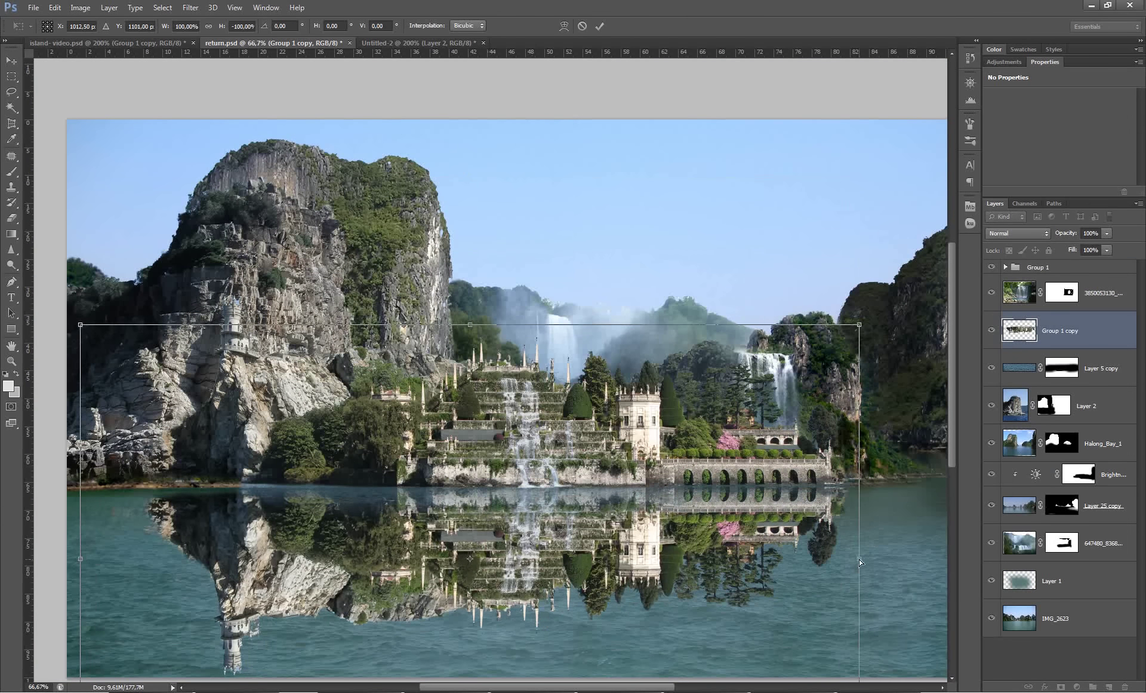
pyautogui.press('Return')
pyautogui.press('b')
pyautogui.moveTo(1068, 233); pyautogui.dragTo(1053, 238)
# Step: Fade the reflection with a large soft brush on its mask, lower brightness, and mask the overlay
pyautogui.click(1061, 686)
pyautogui.hotkey('ctrl', '-')
pyautogui.press('5')
pyautogui.moveTo(239, 495)
pyautogui.mouseDown()
pyautogui.moveTo(657, 496)
pyautogui.moveTo(203, 466)
pyautogui.mouseUp()
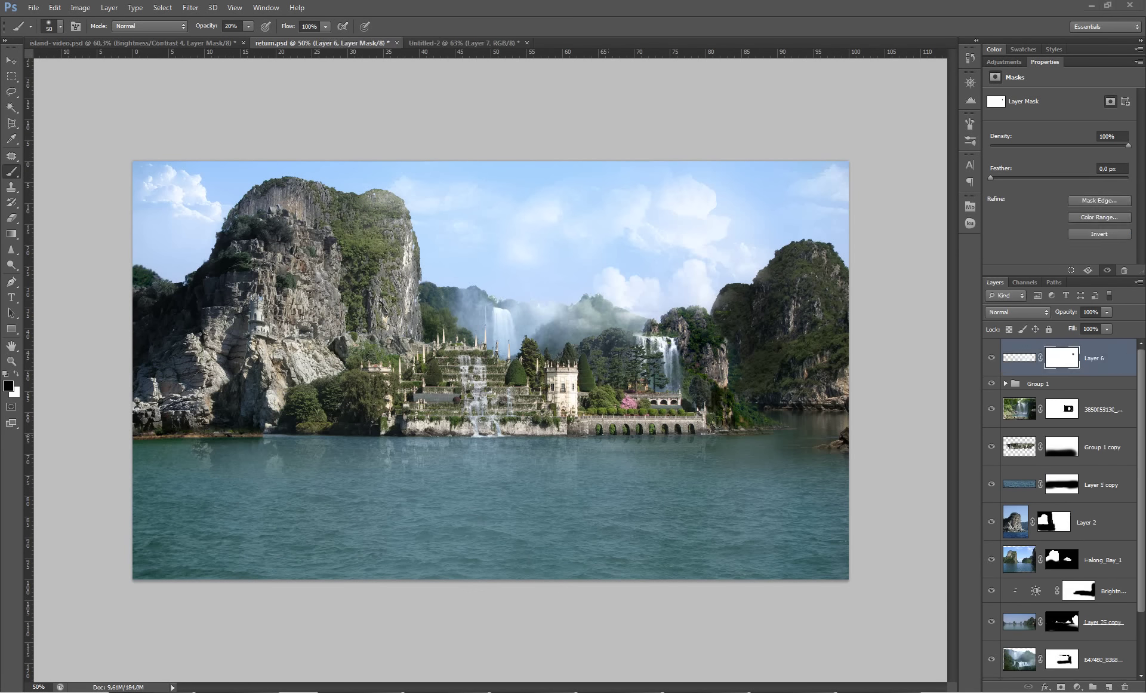
pyautogui.moveTo(1060, 127); pyautogui.dragTo(1053, 129)
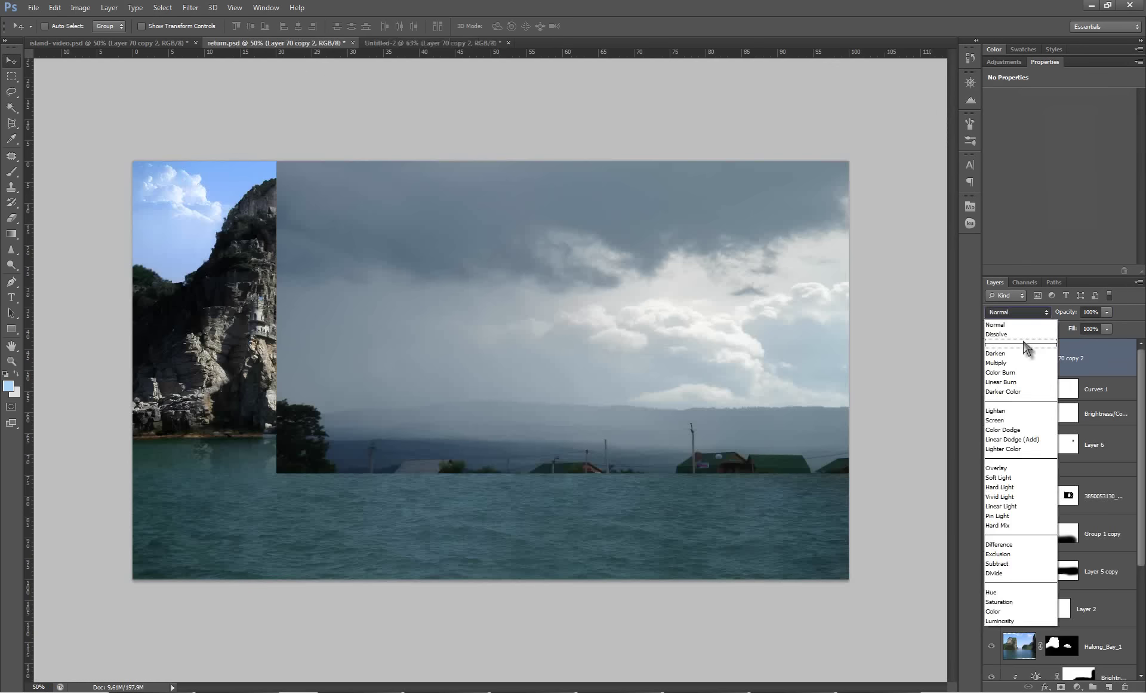
pyautogui.click(999, 477)
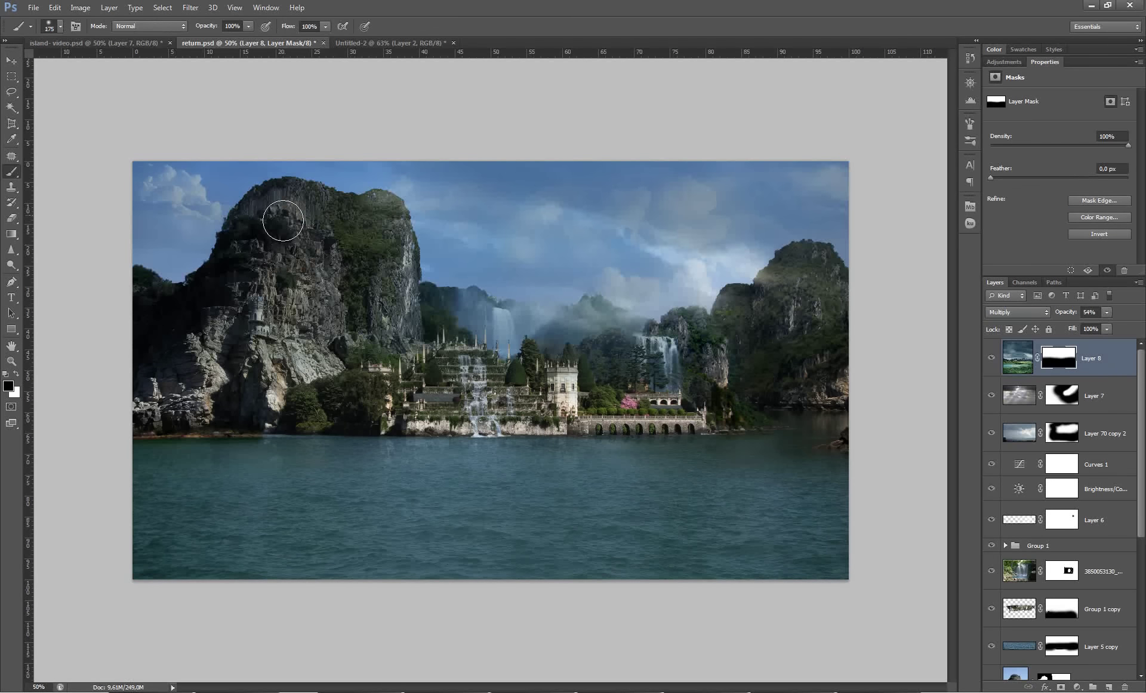
# Step: Mask the cloud overlay off the water, darken the left cliffs, and add a Screen-mode layer
pyautogui.moveTo(281, 215); pyautogui.dragTo(403, 251)
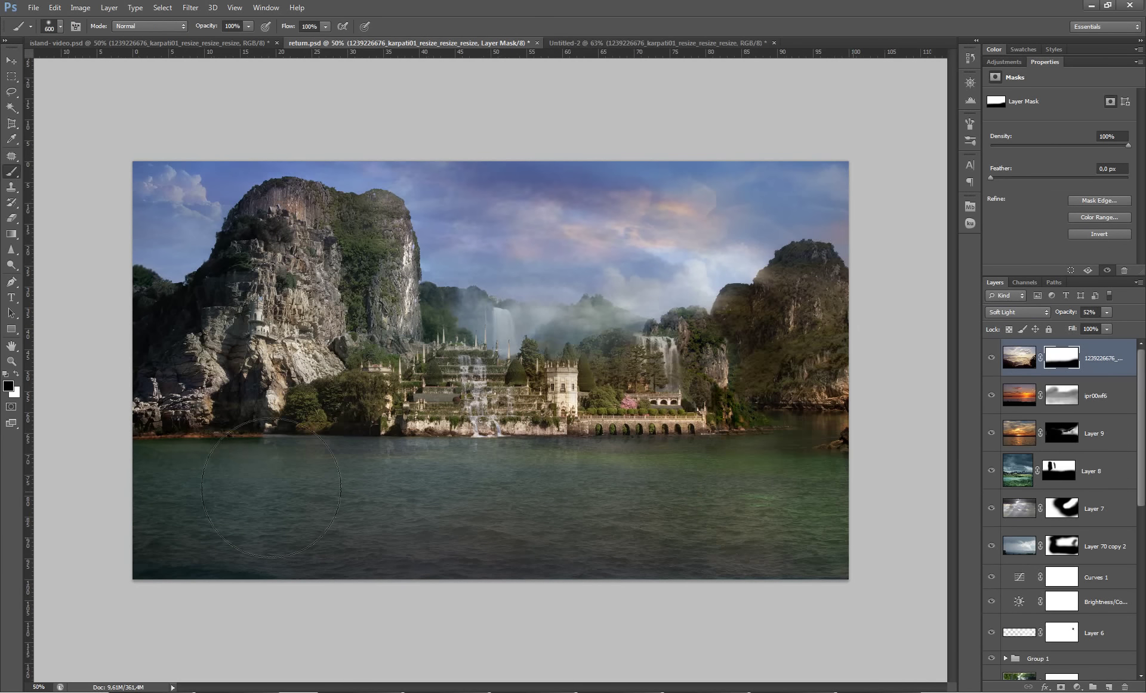
pyautogui.moveTo(213, 278); pyautogui.dragTo(347, 387)
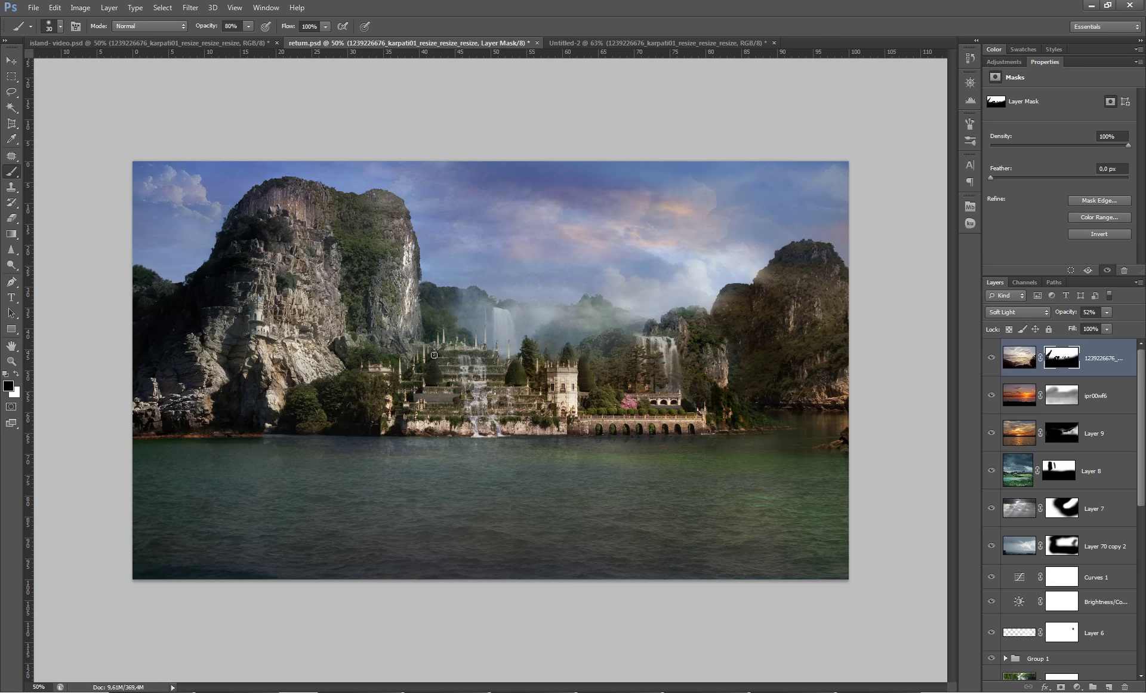
pyautogui.click(1018, 311)
pyautogui.click(1009, 427)
# Step: Paint a white glow over the right cliff and add a mask to the glow layer
pyautogui.moveTo(830, 275)
pyautogui.mouseDown()
pyautogui.moveTo(788, 311)
pyautogui.moveTo(783, 404)
pyautogui.mouseUp()
pyautogui.click(1061, 687)
pyautogui.press('x')
pyautogui.press('[')
pyautogui.press('[')
pyautogui.press('[')
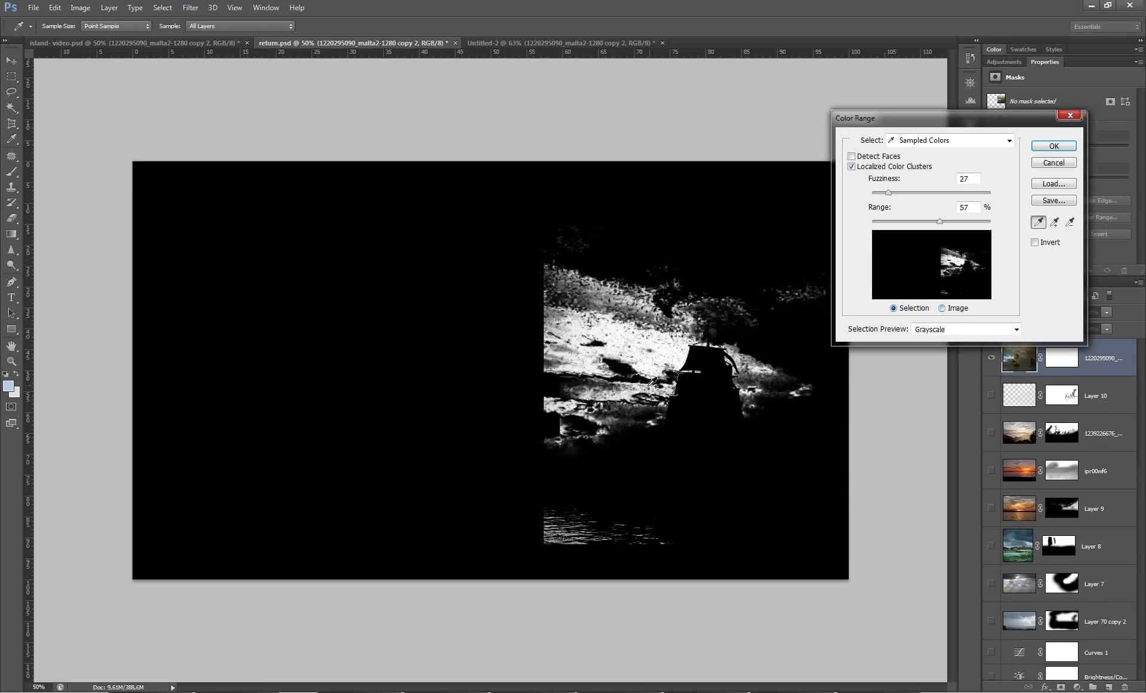
# Step: Select the ship by colour range and mask away the surrounding photo and water below it
pyautogui.keyDown('shift'); pyautogui.click(653, 382); pyautogui.keyUp('shift')
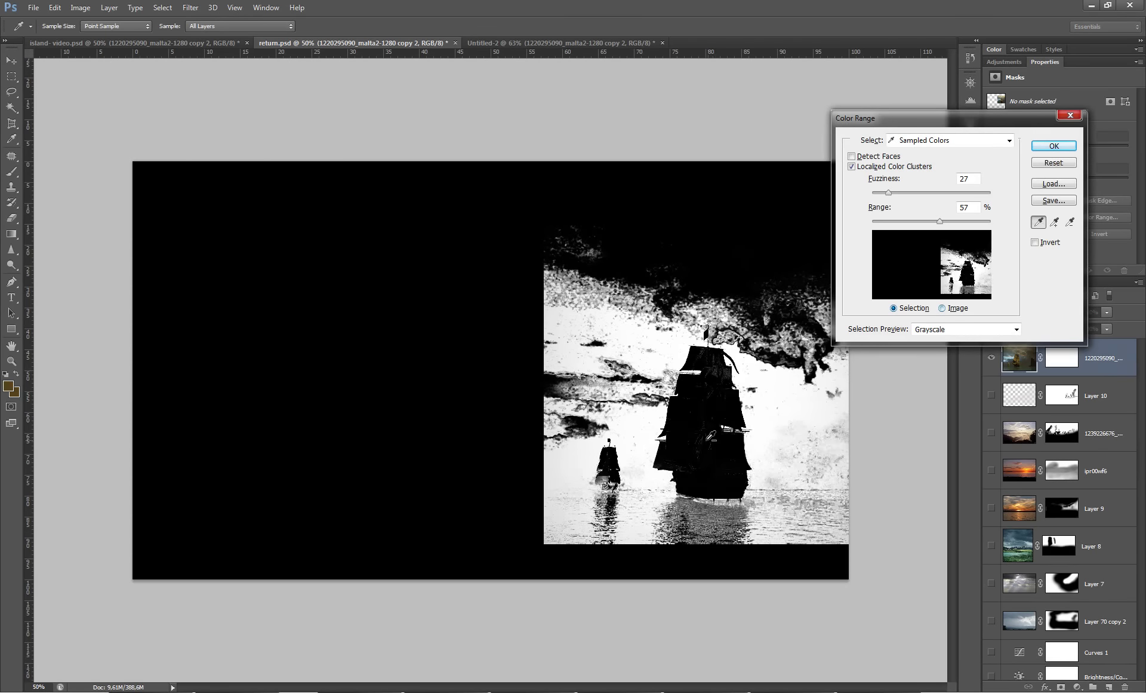
pyautogui.press('Return')
pyautogui.press('b')
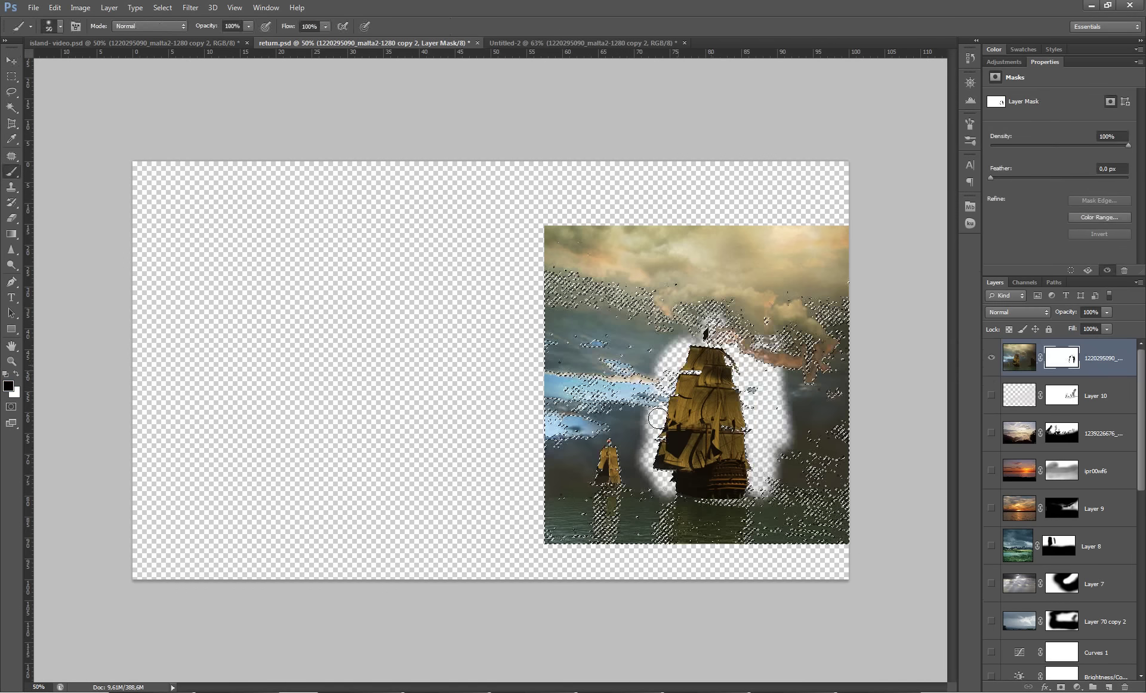
pyautogui.moveTo(597, 501)
pyautogui.mouseDown()
pyautogui.moveTo(624, 380)
pyautogui.moveTo(770, 538)
pyautogui.mouseUp()
pyautogui.press('[')
pyautogui.press('[')
pyautogui.moveTo(507, 556)
pyautogui.mouseDown()
pyautogui.moveTo(573, 524)
pyautogui.moveTo(615, 533)
pyautogui.mouseUp()
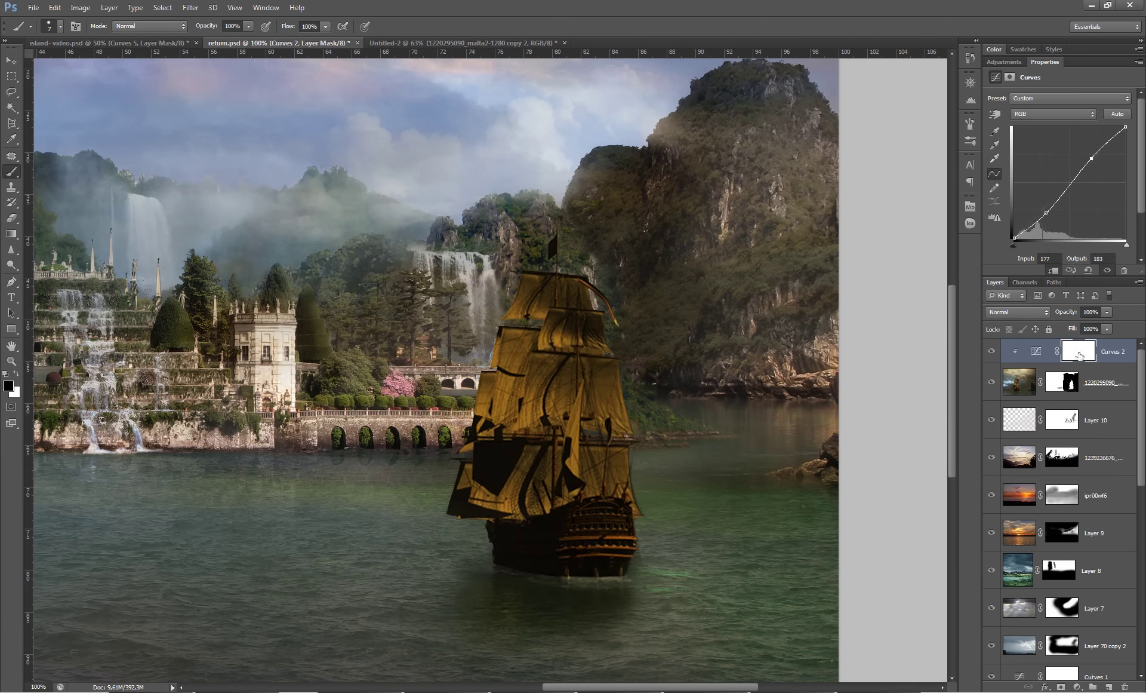
# Step: Touch up the stern on the ship mask and enter adjustment values 0, 22 and 55
pyautogui.moveTo(615, 540); pyautogui.dragTo(585, 567)
pyautogui.rightClick(586, 567)
pyautogui.click(1063, 382)
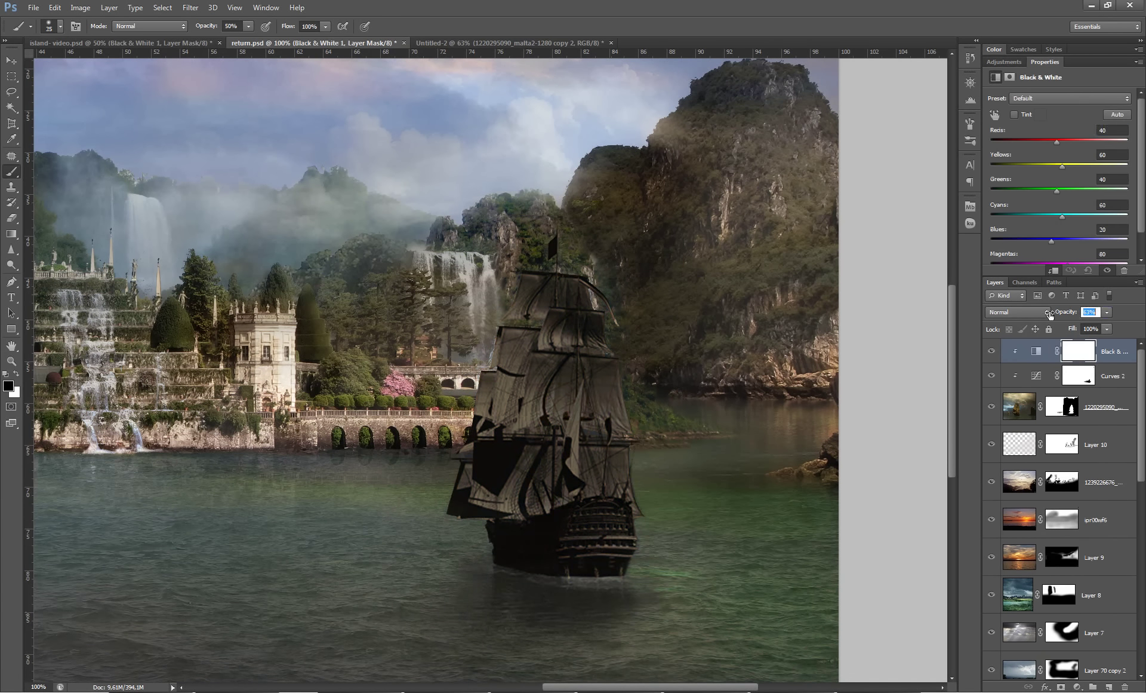
pyautogui.write('0')
pyautogui.press('Tab')
pyautogui.write('22')
pyautogui.press('Tab')
pyautogui.write('55')
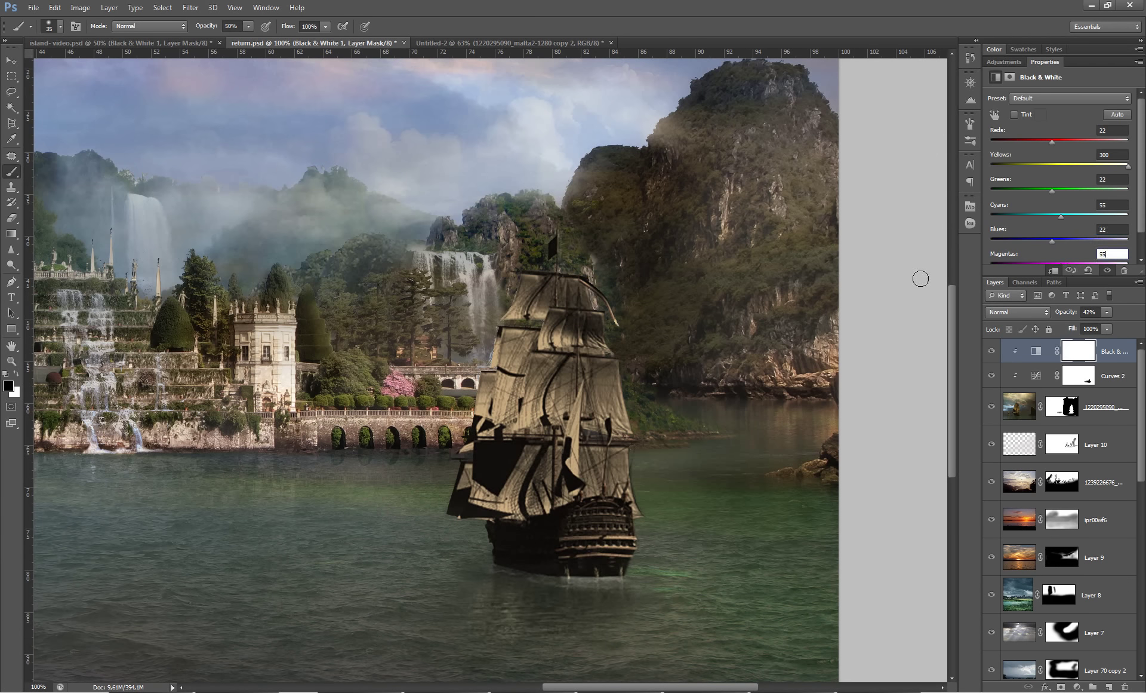
pyautogui.press('Return')
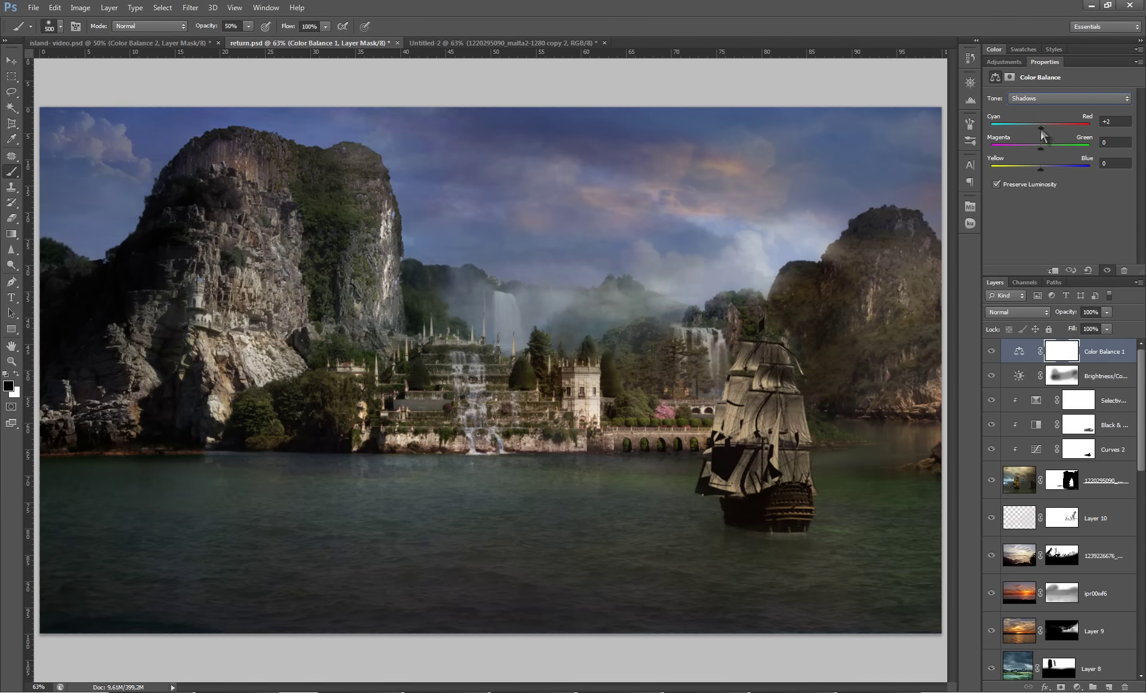
# Step: Shift the Color Balance midtones toward cyan, then move to the highlights
pyautogui.click(1069, 98)
pyautogui.click(1033, 110)
pyautogui.moveTo(1041, 126); pyautogui.dragTo(1033, 127)
pyautogui.click(1059, 97)
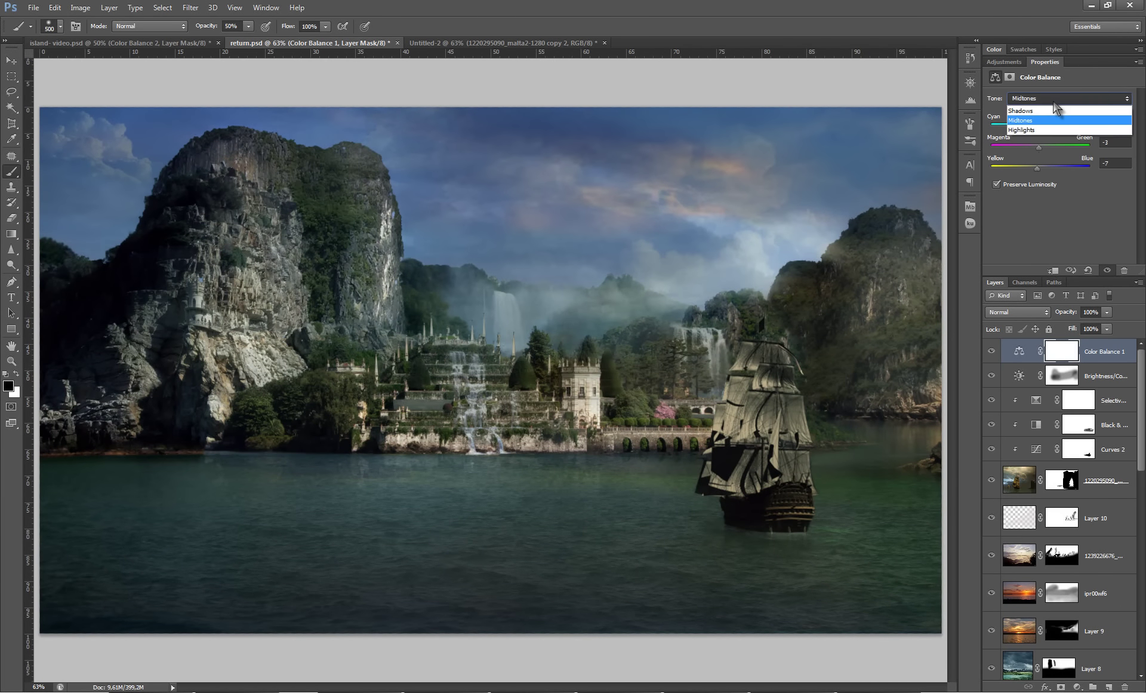
# Step: Sharpen the palace with a blended High Pass layer and Smart Sharpen
pyautogui.click(190, 8)
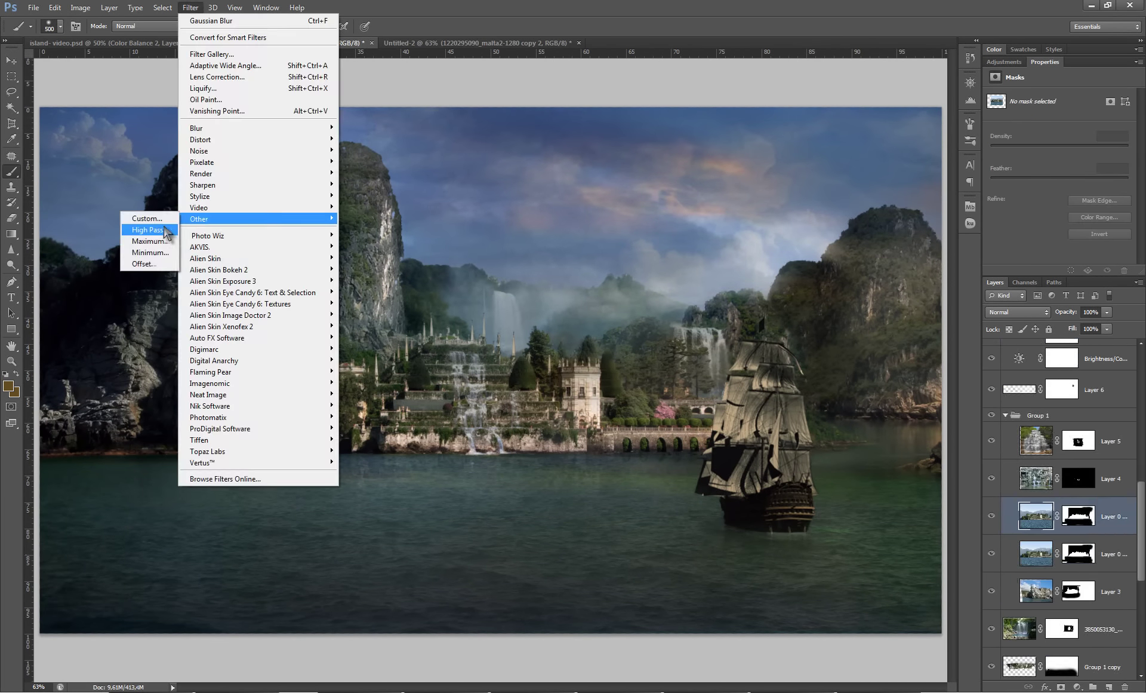
pyautogui.click(640, 189)
pyautogui.click(1018, 312)
pyautogui.click(1036, 553)
pyautogui.click(190, 7)
pyautogui.click(251, 179)
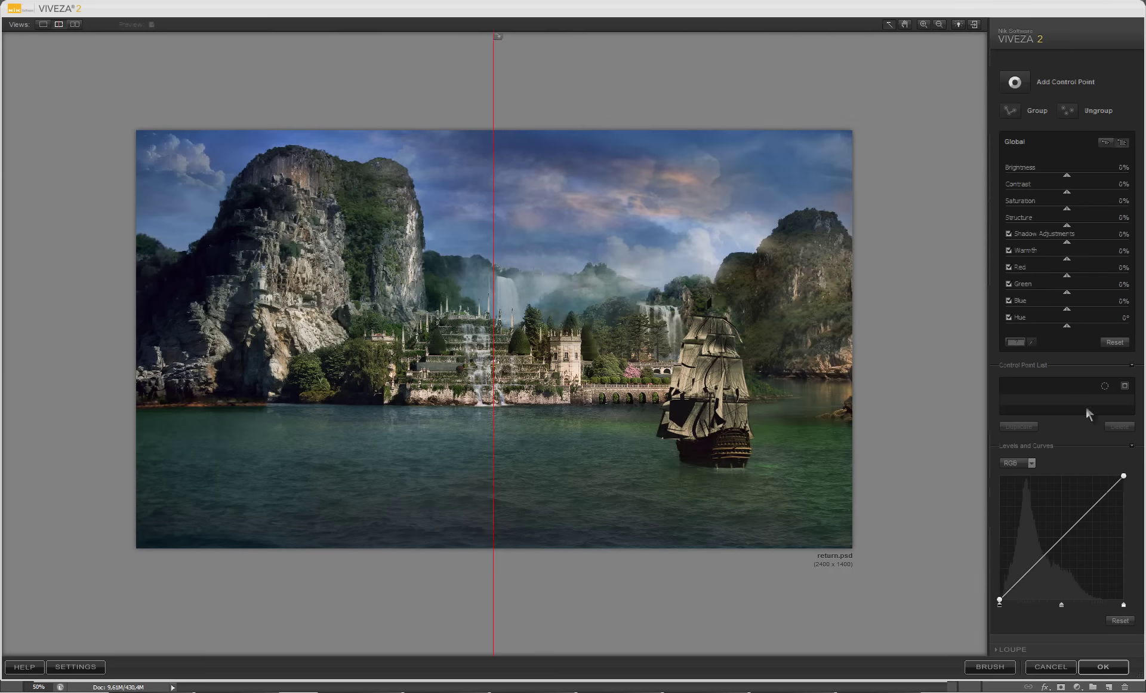
# Step: Bend the blue curve in Viveza for contrast and apply the grade
pyautogui.click(1032, 463)
pyautogui.click(1012, 518)
pyautogui.click(1051, 543)
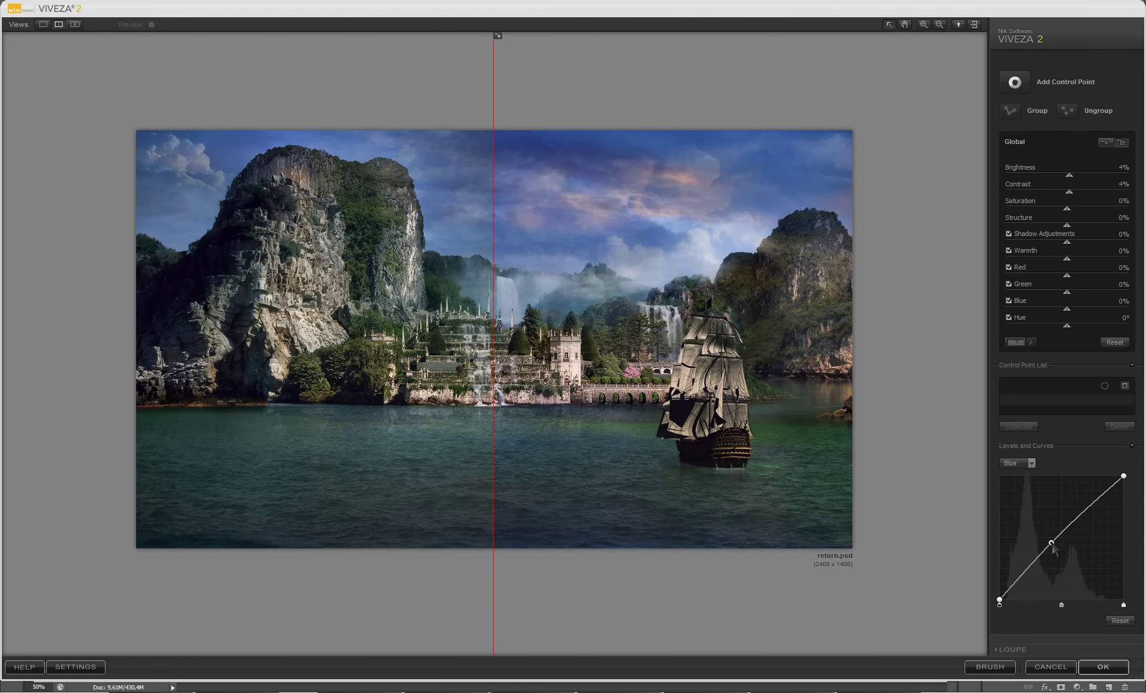
pyautogui.click(1103, 667)
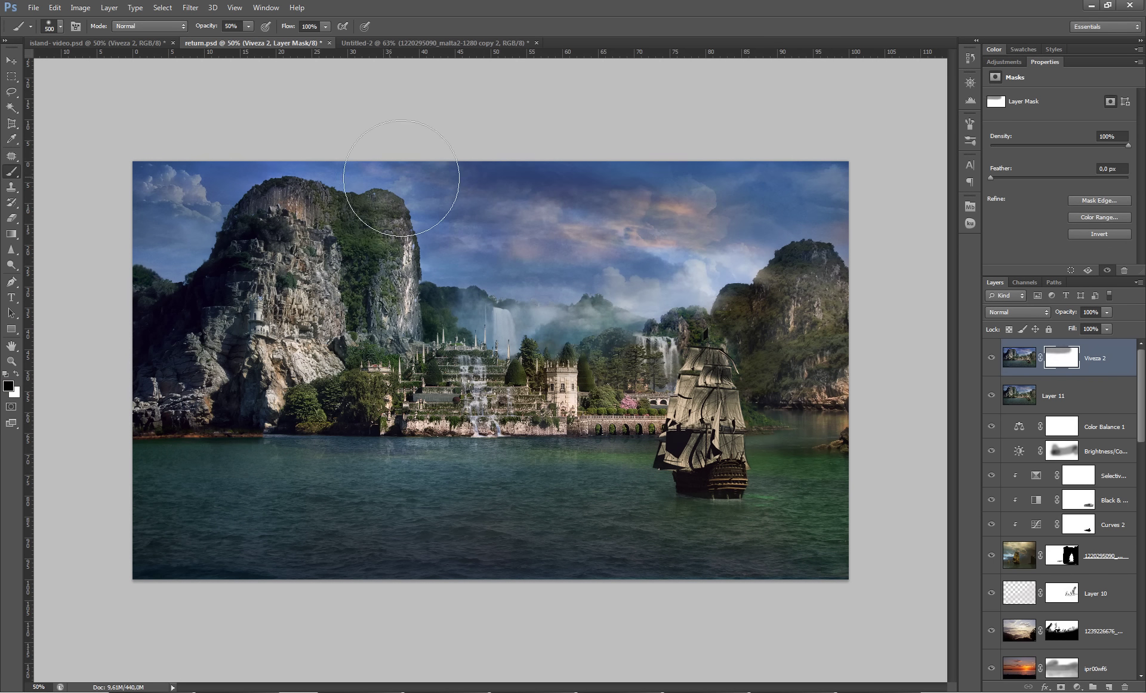
# Step: Stamp visible layers, apply Color Efex Colorize, and reduce it on the left cliff
pyautogui.hotkey('ctrl', 'alt', 'shift', 'e')
pyautogui.click(190, 7)
pyautogui.click(113, 402)
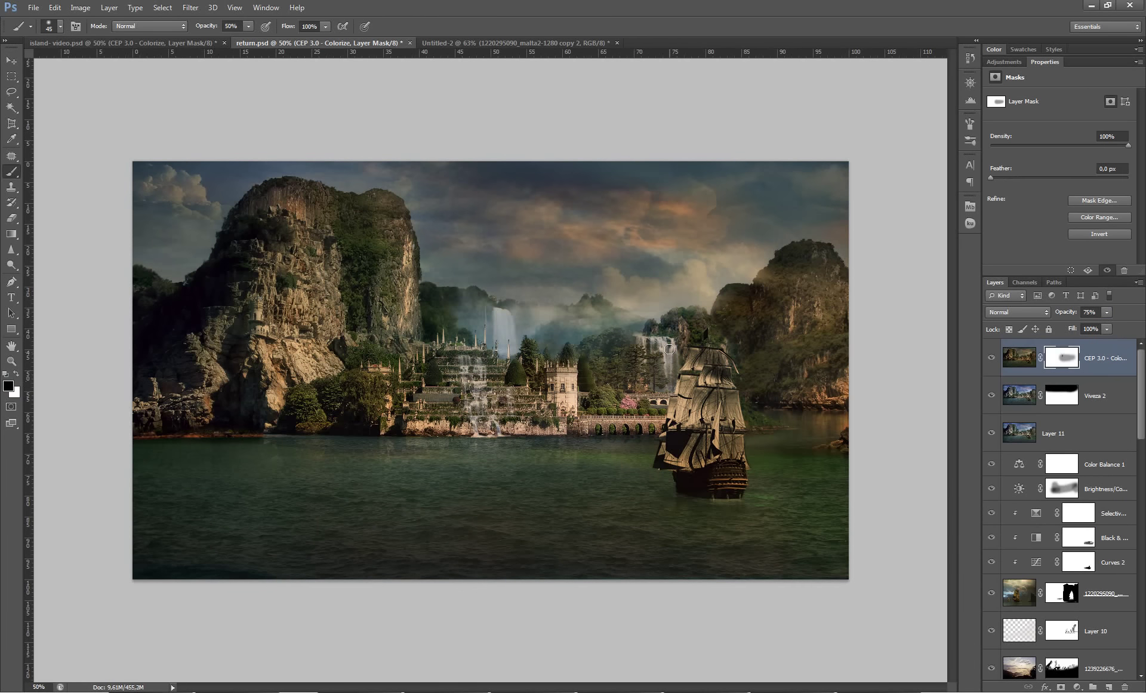
pyautogui.press('2')
pyautogui.moveTo(286, 250); pyautogui.dragTo(371, 358)
pyautogui.press('x')
pyautogui.press('[')
pyautogui.press('[')
pyautogui.press('[')
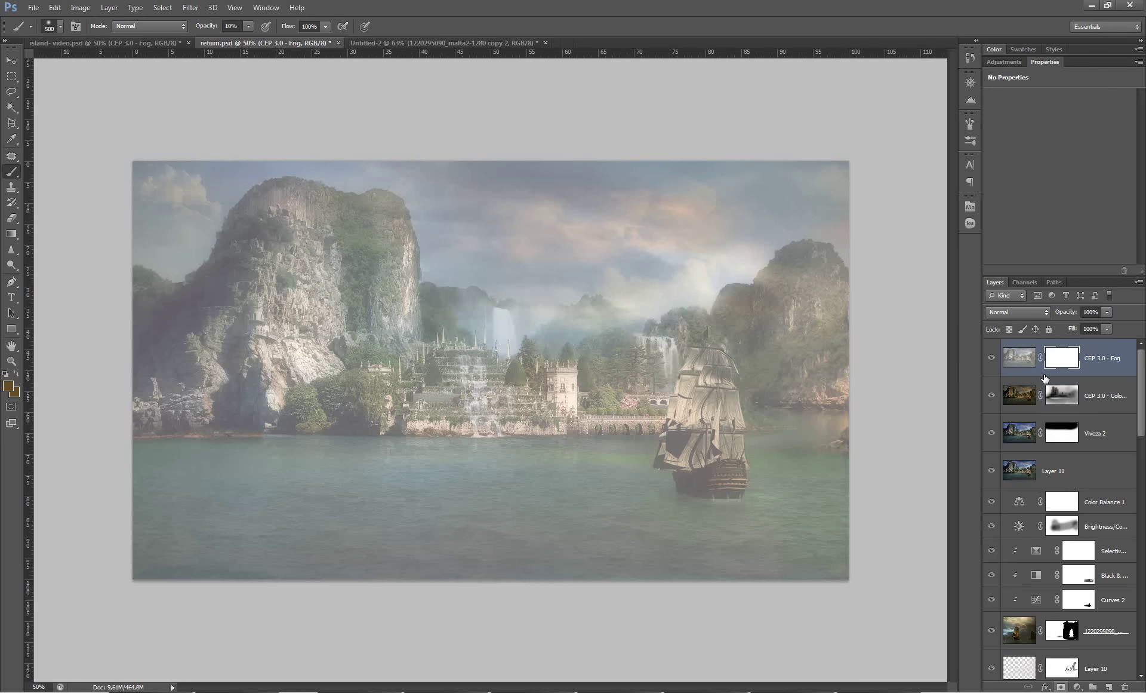
# Step: Paint the fog layer's mask to clear fog from the water
pyautogui.click(1062, 357)
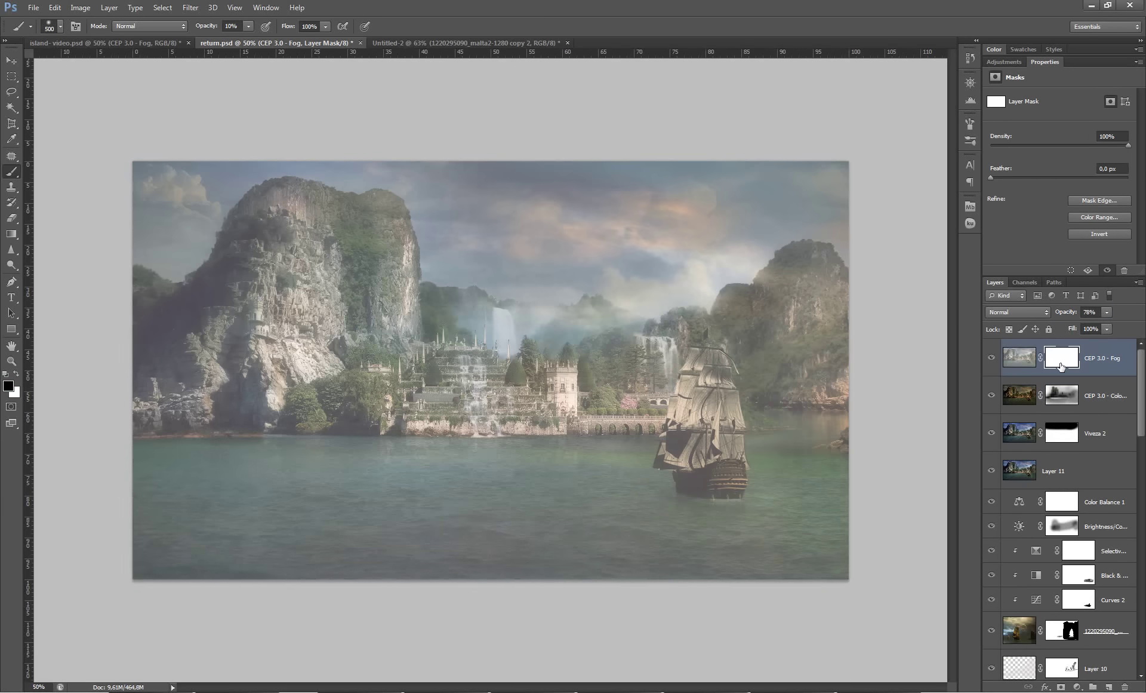
pyautogui.moveTo(239, 489); pyautogui.dragTo(776, 453)
pyautogui.moveTo(776, 388)
pyautogui.mouseDown()
pyautogui.moveTo(845, 332)
pyautogui.moveTo(139, 476)
pyautogui.moveTo(691, 549)
pyautogui.moveTo(696, 681)
pyautogui.mouseUp()
# Step: Stamp visible again, add a cleanup layer, and add a Curves layer for the ship
pyautogui.hotkey('ctrl', 'alt', 'shift', 'e')
pyautogui.press('s')
pyautogui.hotkey('ctrl', 'alt', 'shift', 'n')
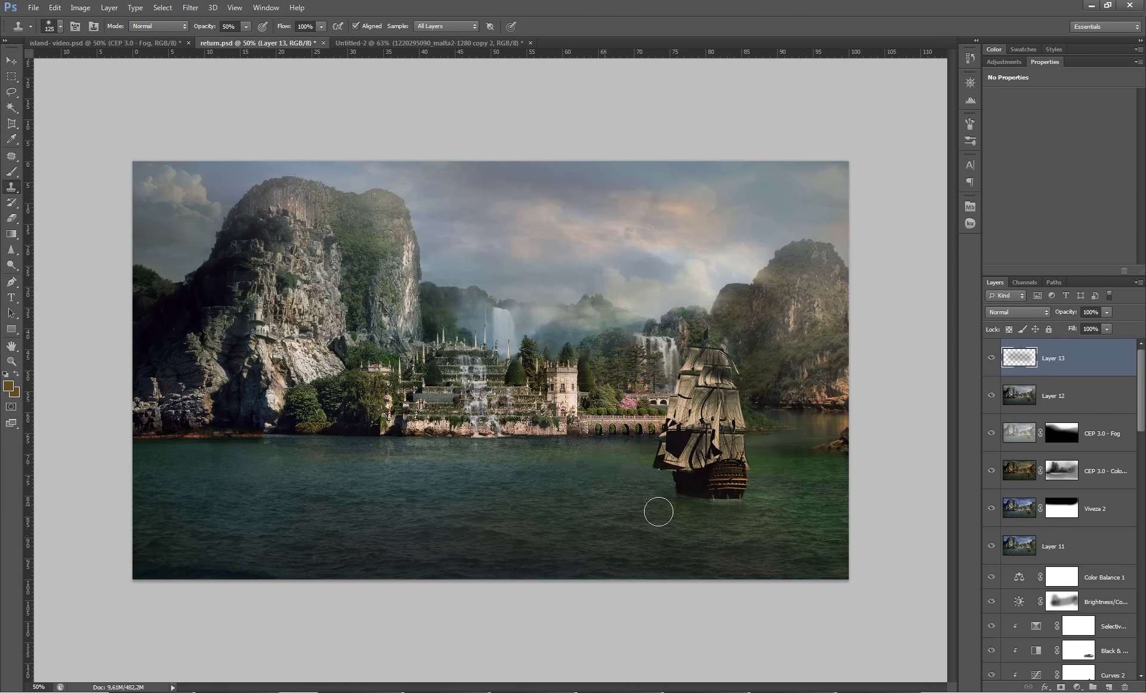
pyautogui.press('m')
pyautogui.click(1078, 687)
pyautogui.click(1065, 498)
# Step: Draw a polygonal shadow shape under the ship and fill it with a dark colour on a new layer
pyautogui.press('l')
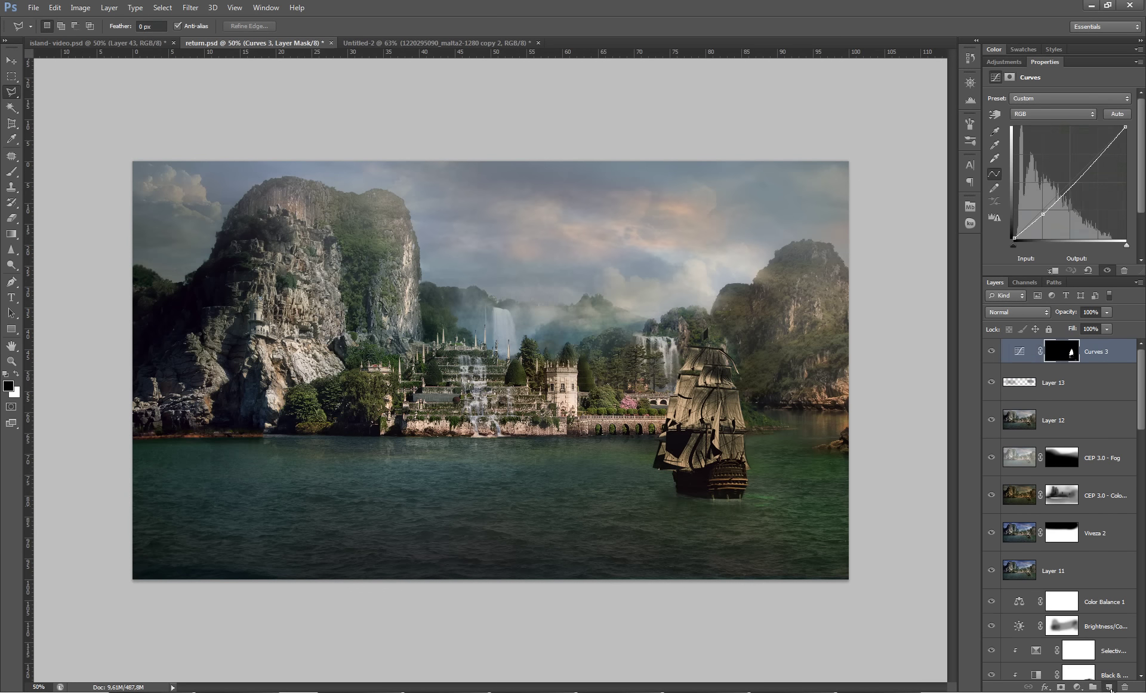
pyautogui.hotkey('ctrl', 'alt', 'shift', 'n')
pyautogui.moveTo(674, 494); pyautogui.dragTo(623, 491)
pyautogui.click(17, 374)
pyautogui.hotkey('alt', 'BackSpace')
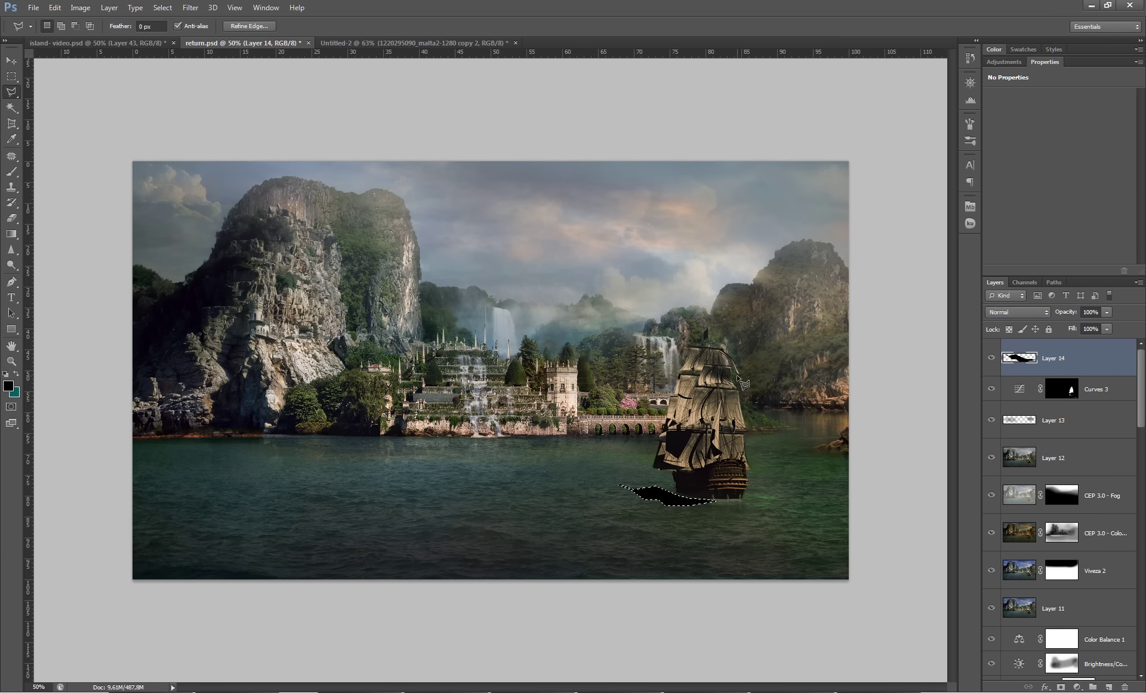
pyautogui.scroll(2, 773, 477)
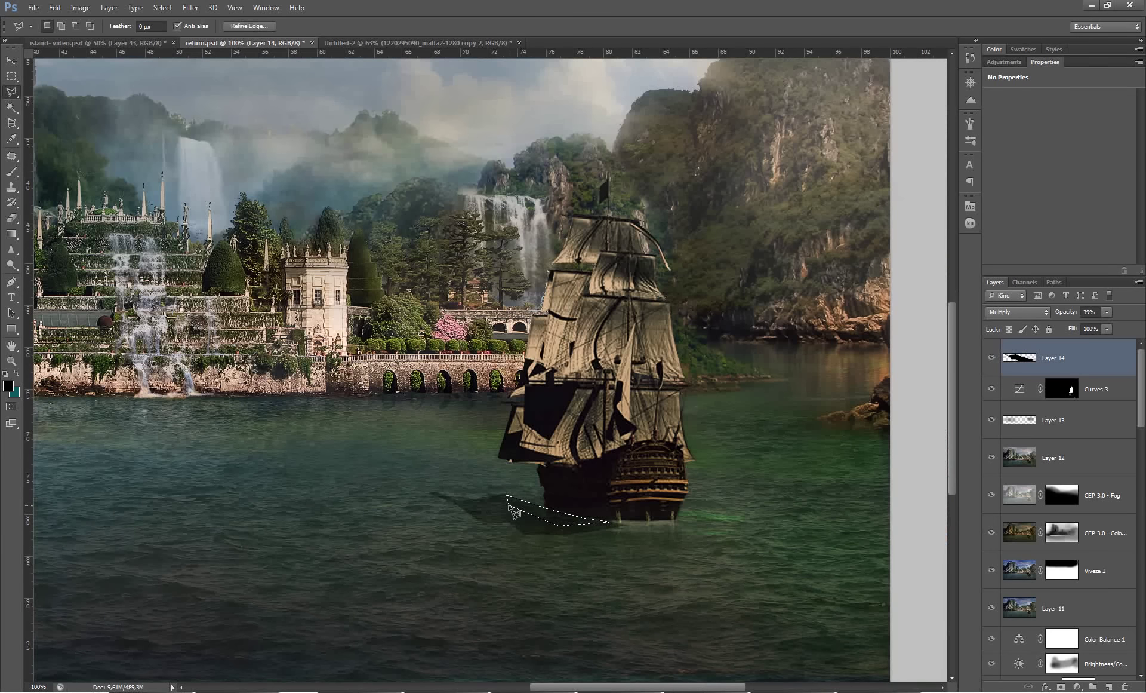
pyautogui.hotkey('ctrl', 'd')
pyautogui.press('e')
pyautogui.scroll(-2, 464, 515)
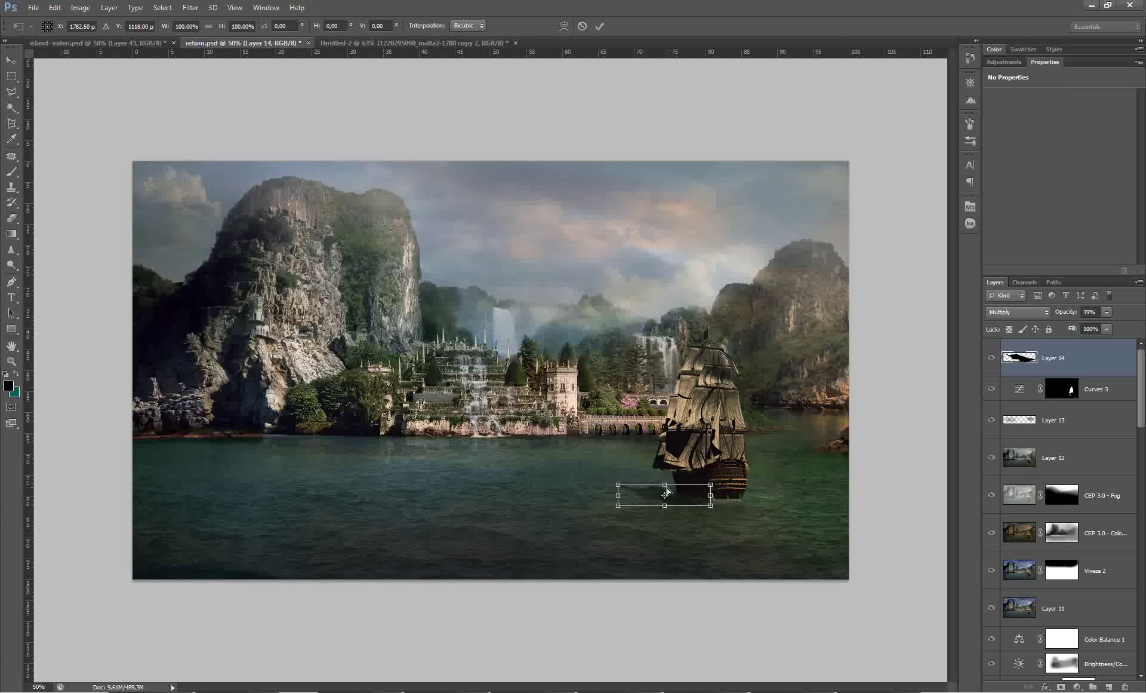
# Step: Add a masked teal Color-mode layer, then a Curves layer brightening the sky
pyautogui.click(1109, 686)
pyautogui.hotkey('ctrl', 'BackSpace')
pyautogui.click(1018, 312)
pyautogui.click(1023, 599)
pyautogui.click(1061, 687)
pyautogui.press('b')
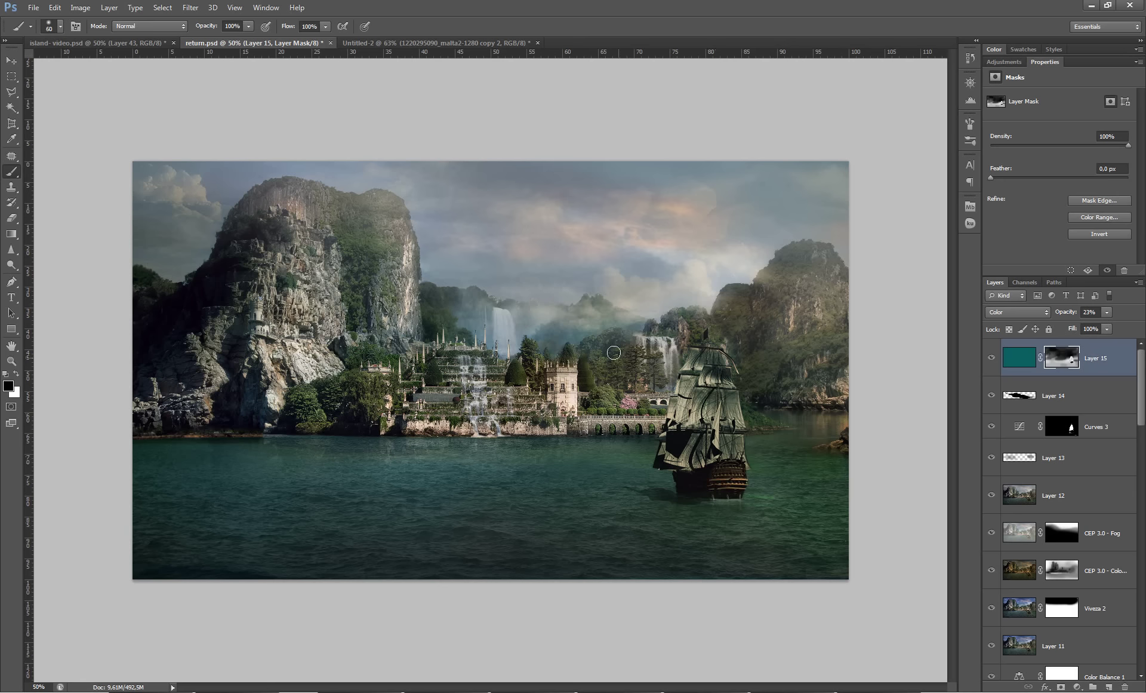
pyautogui.moveTo(1086, 167); pyautogui.dragTo(1086, 157)
pyautogui.click(1044, 210)
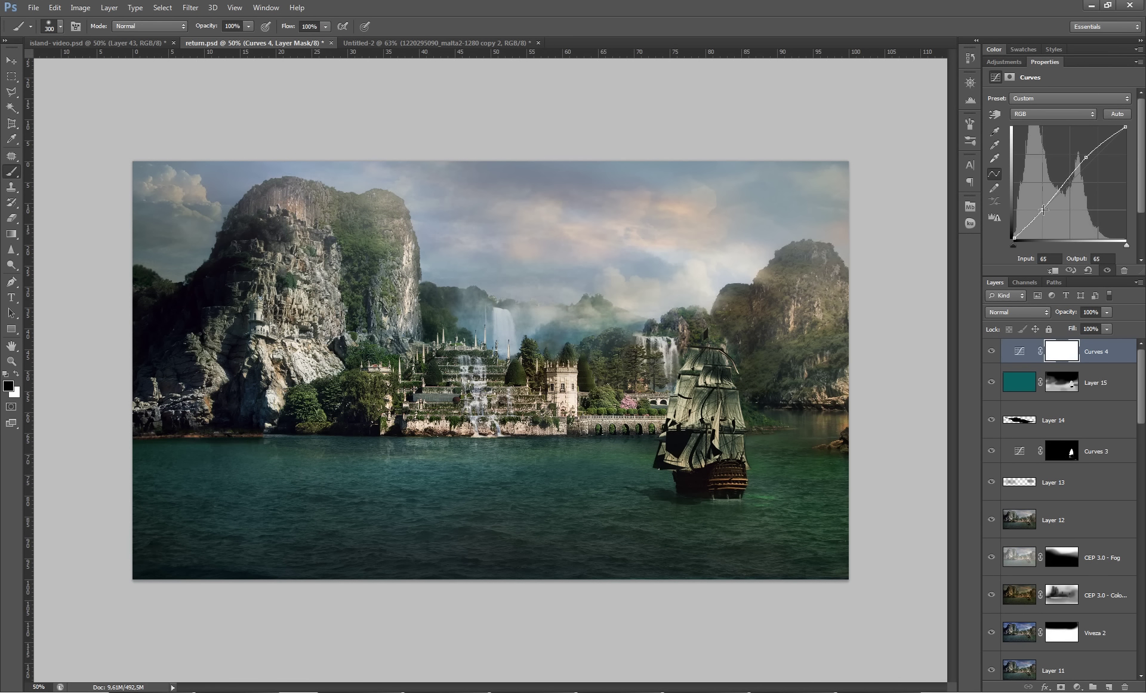